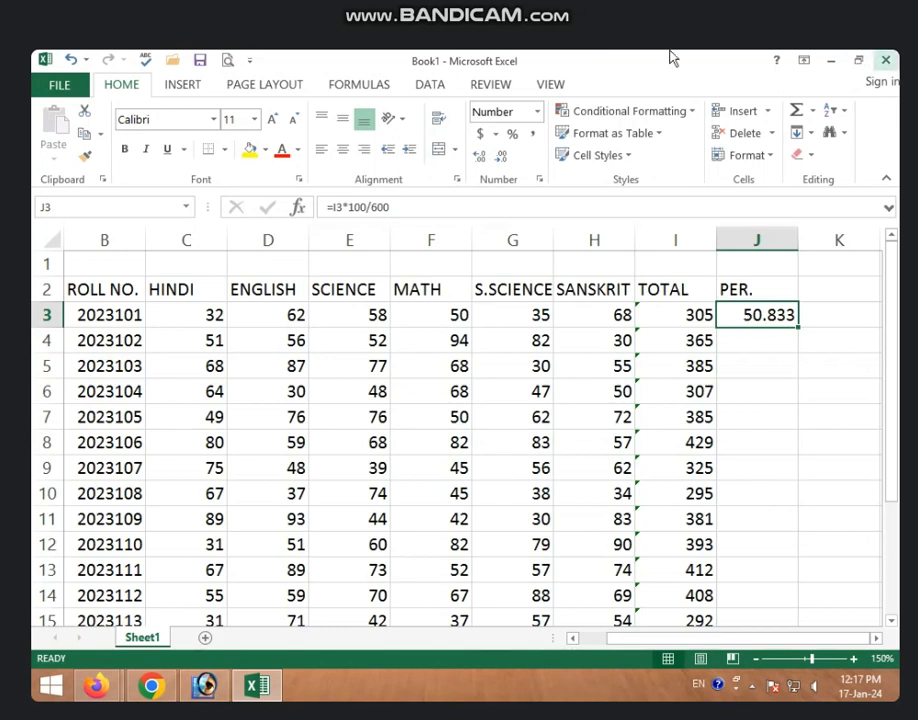
Fill the percentage formula from J3 down to row 17 and clear the extra 0.000 results in J18:J21.
click(803, 322)
key(Left)
mouse_move(797, 327)
mouse_down()
mouse_move(796, 514)
mouse_move(759, 560)
mouse_up()
click(800, 544)
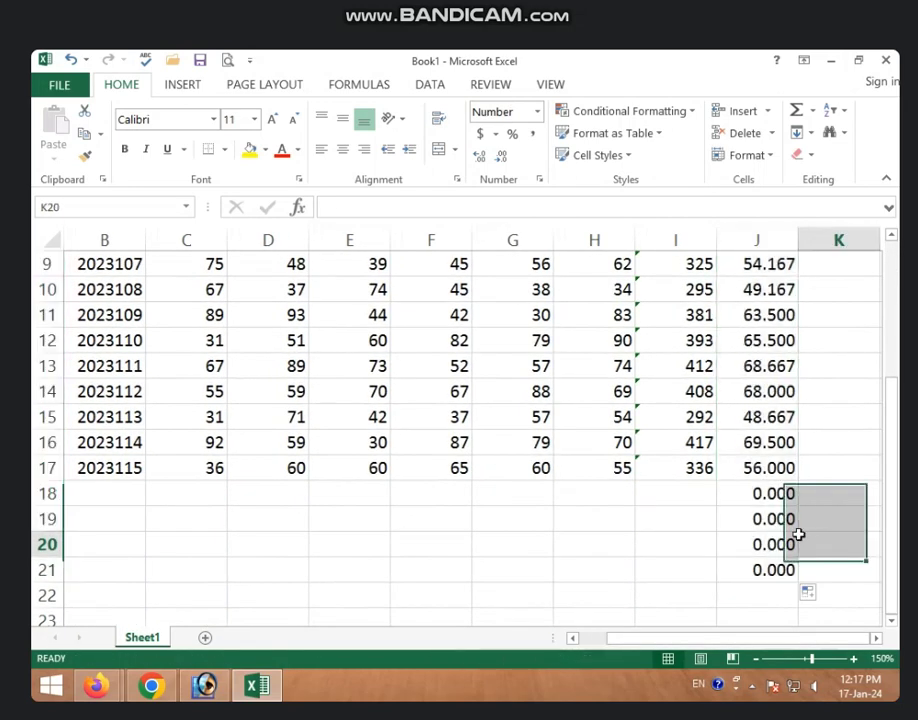
drag(779, 495, 779, 611)
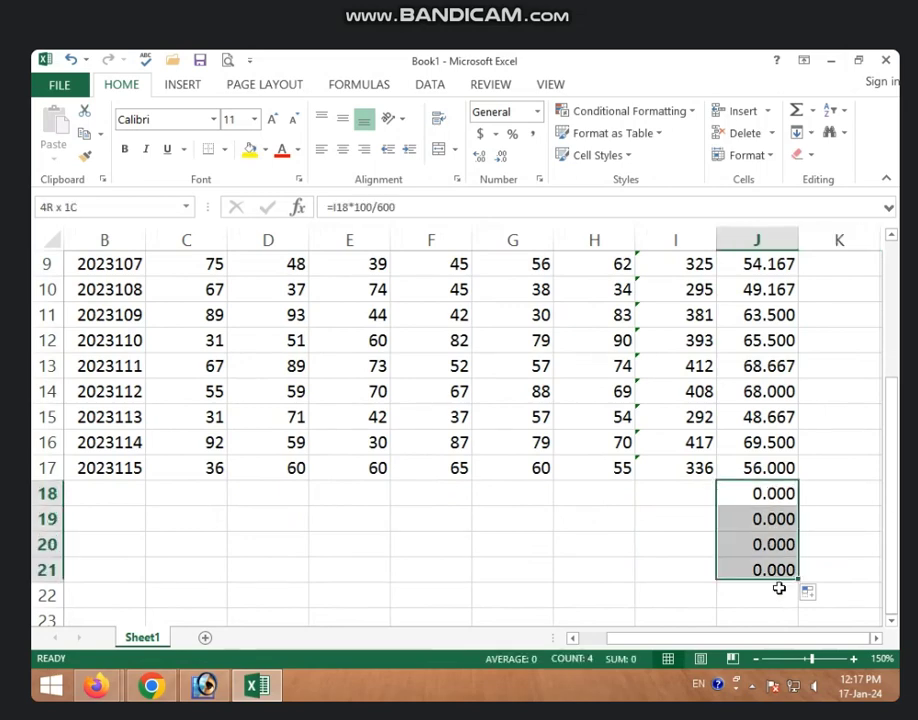
click(790, 316)
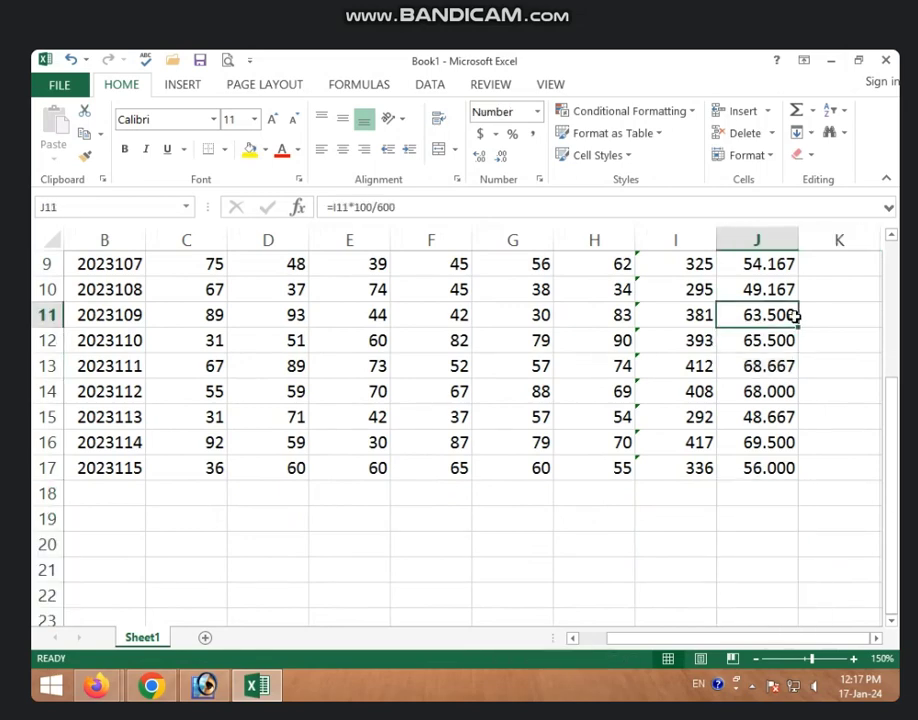
scroll(790, 316, up, 3)
Enter DIVISION as the column header in K2 and zoom the sheet to 170%.
click(808, 294)
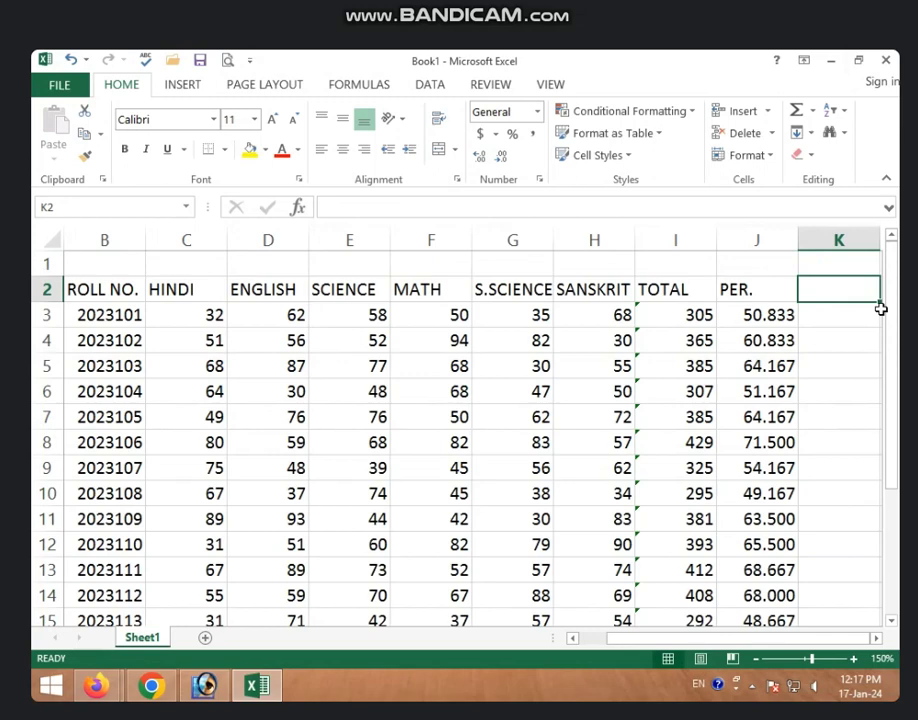
text(D)
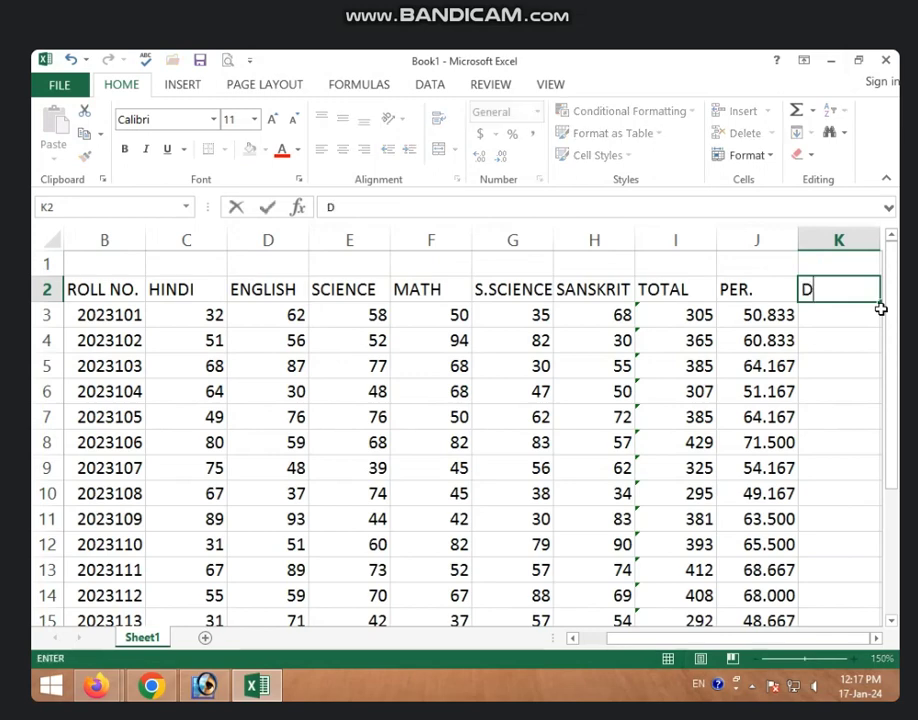
text(IVISIO)
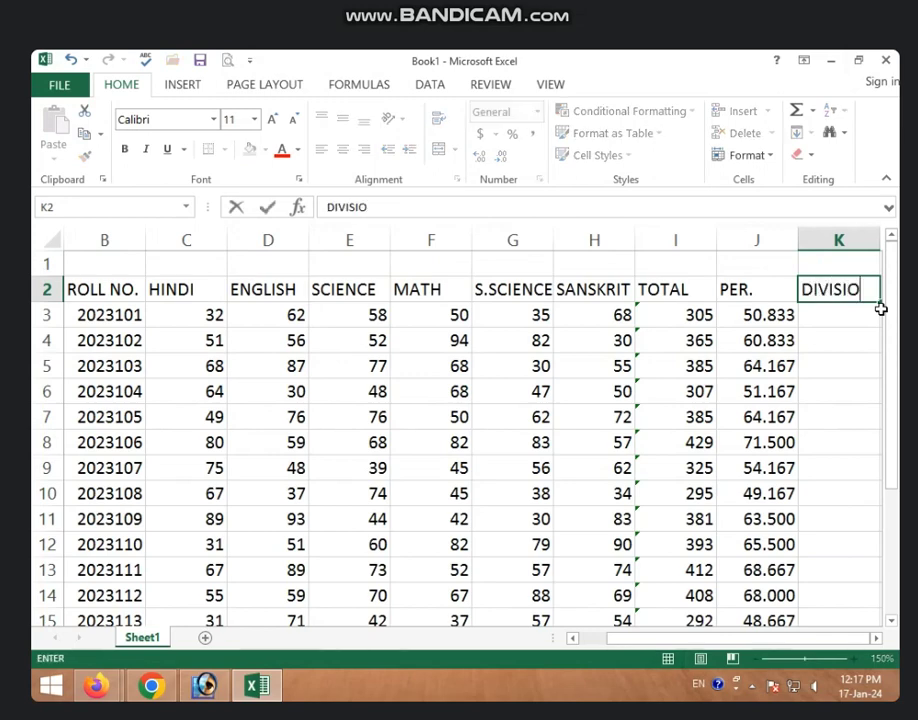
text(N)
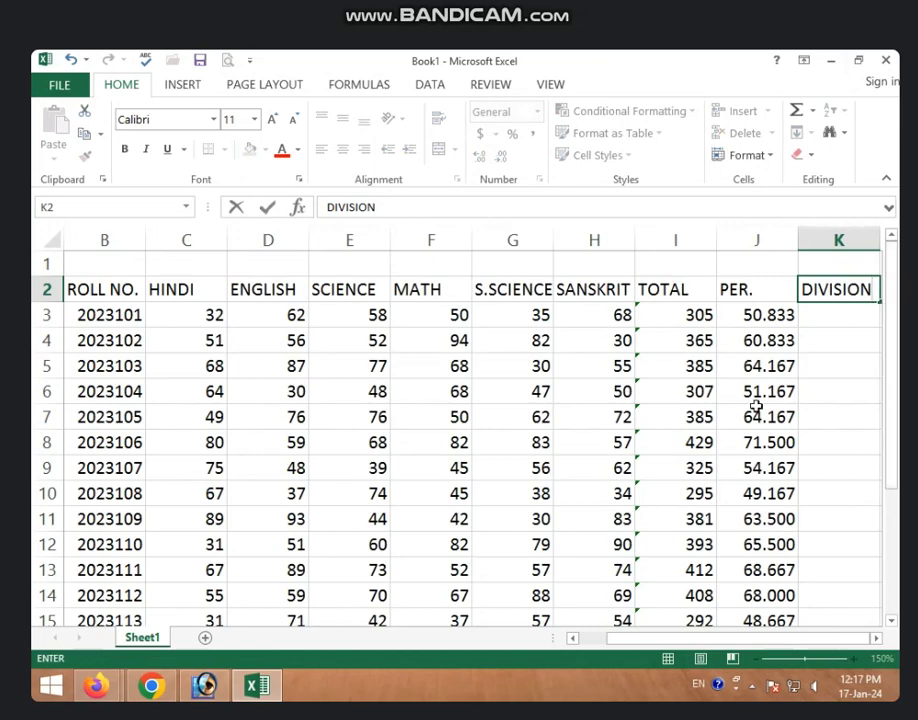
key(Return)
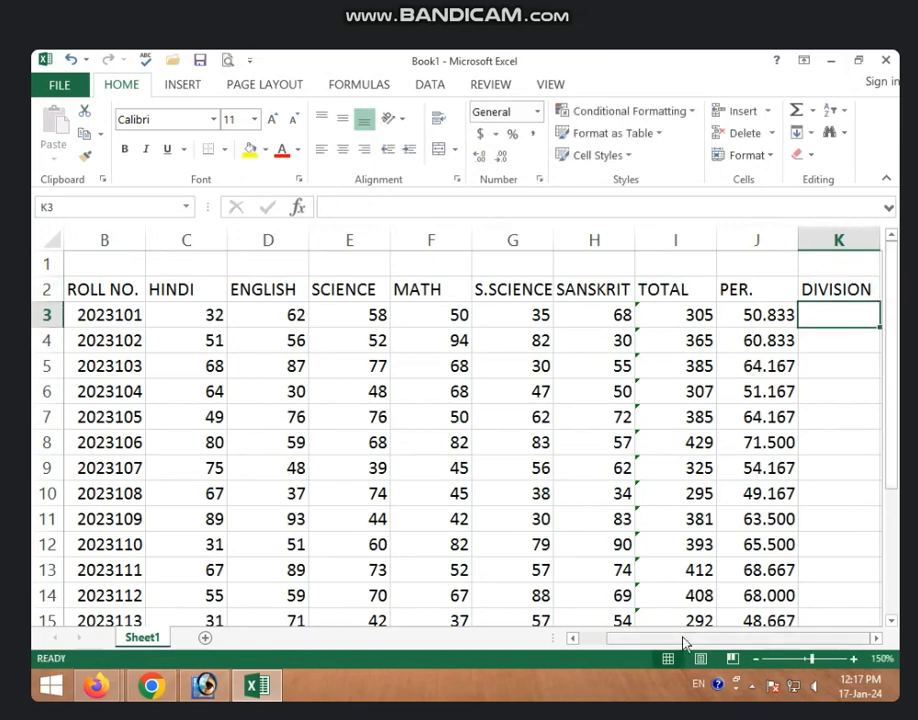
click(853, 659)
click(853, 659)
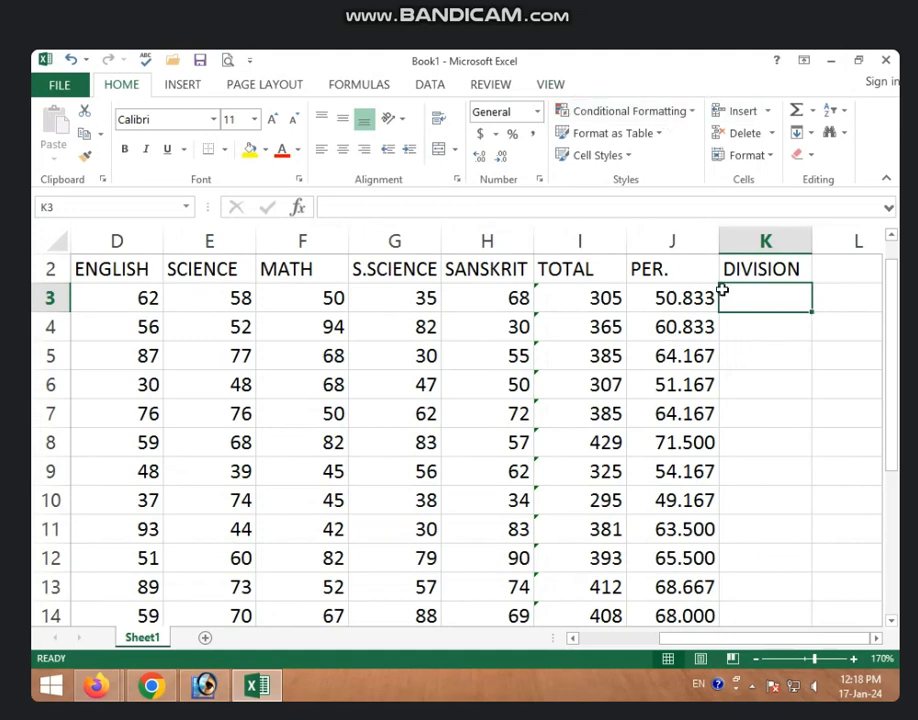
click(573, 298)
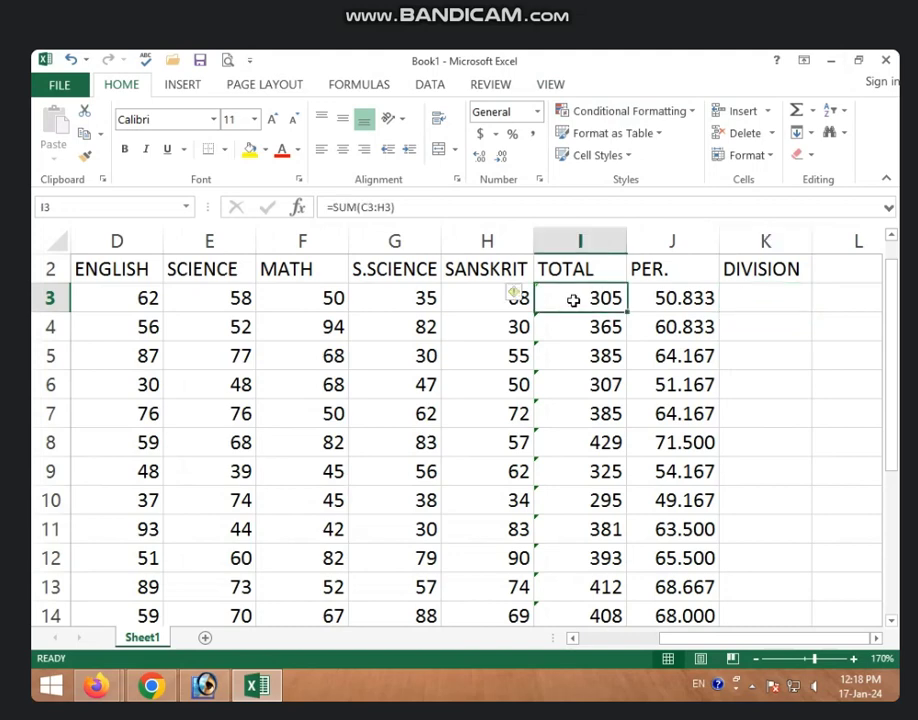
click(690, 324)
click(686, 298)
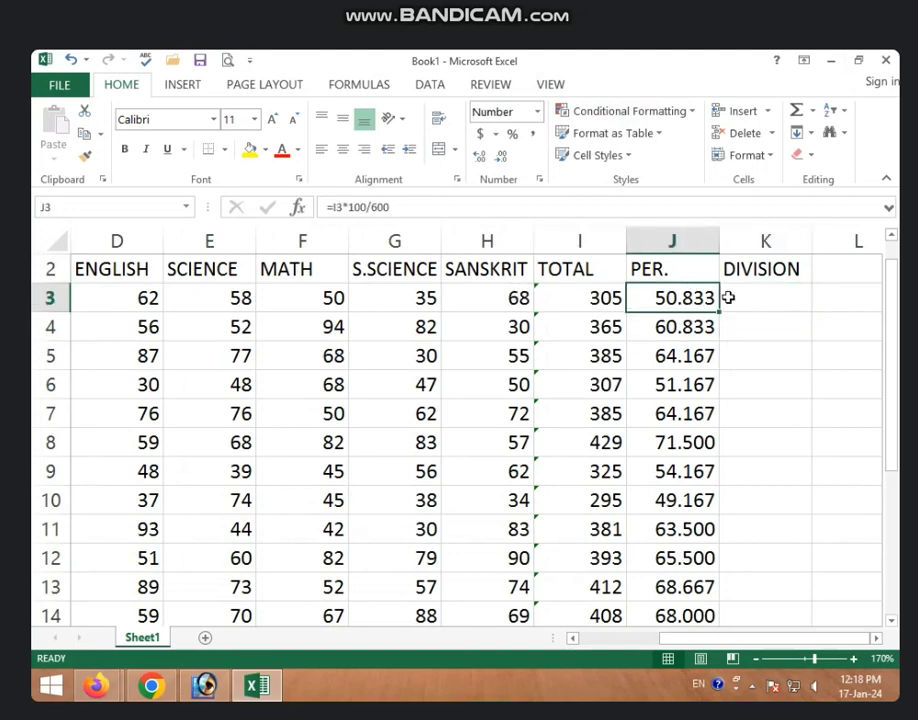
click(760, 274)
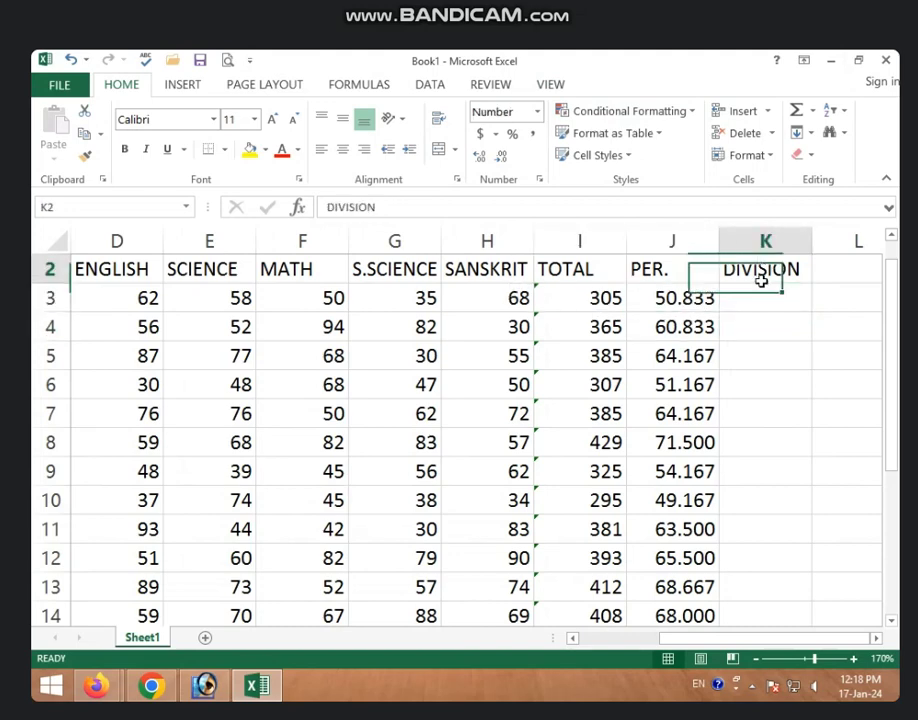
click(762, 298)
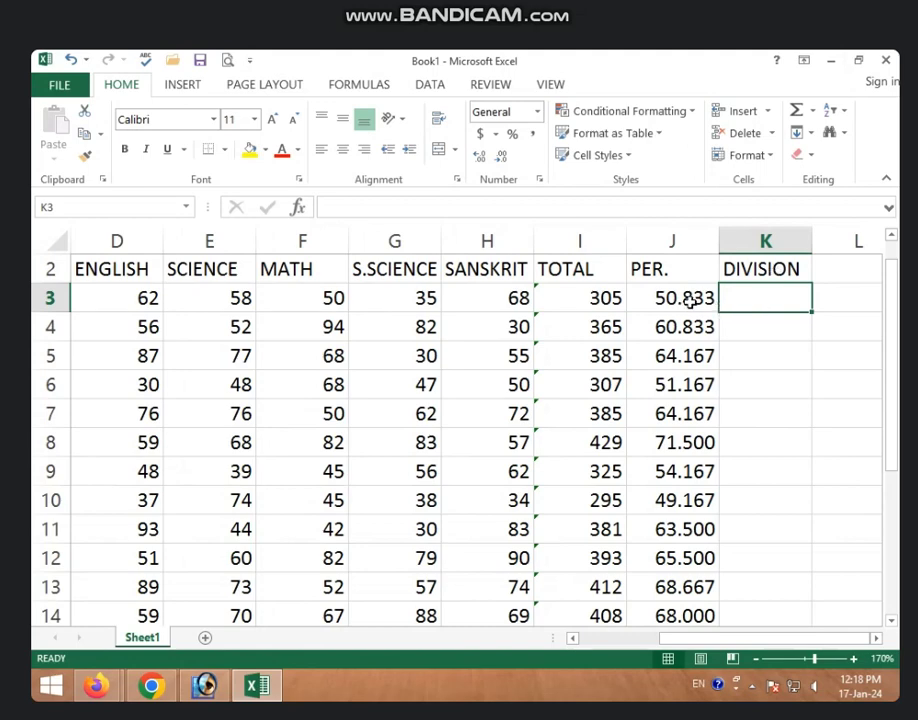
scroll(645, 553, down, 3)
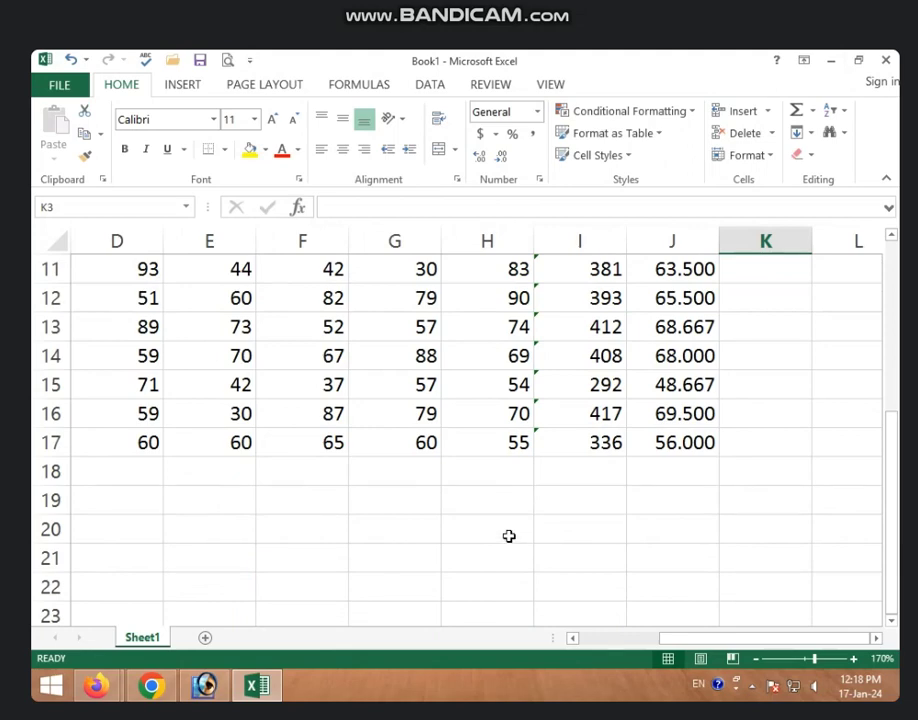
scroll(510, 525, up, 3)
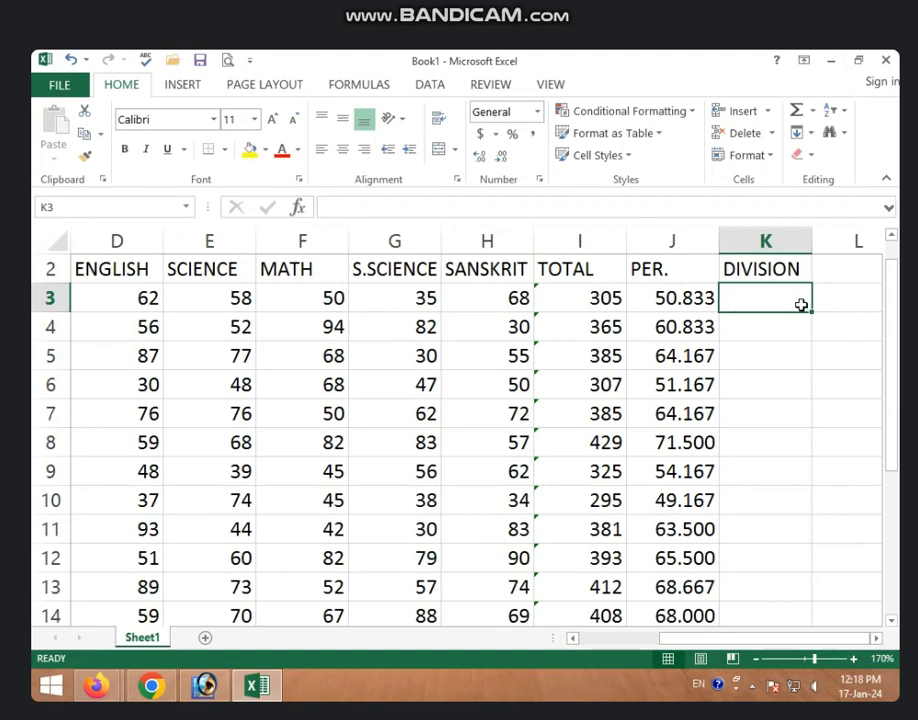
Enter =IF(J3>=60,"FIRST") in K3, which shows FALSE for 50.833.
text(=)
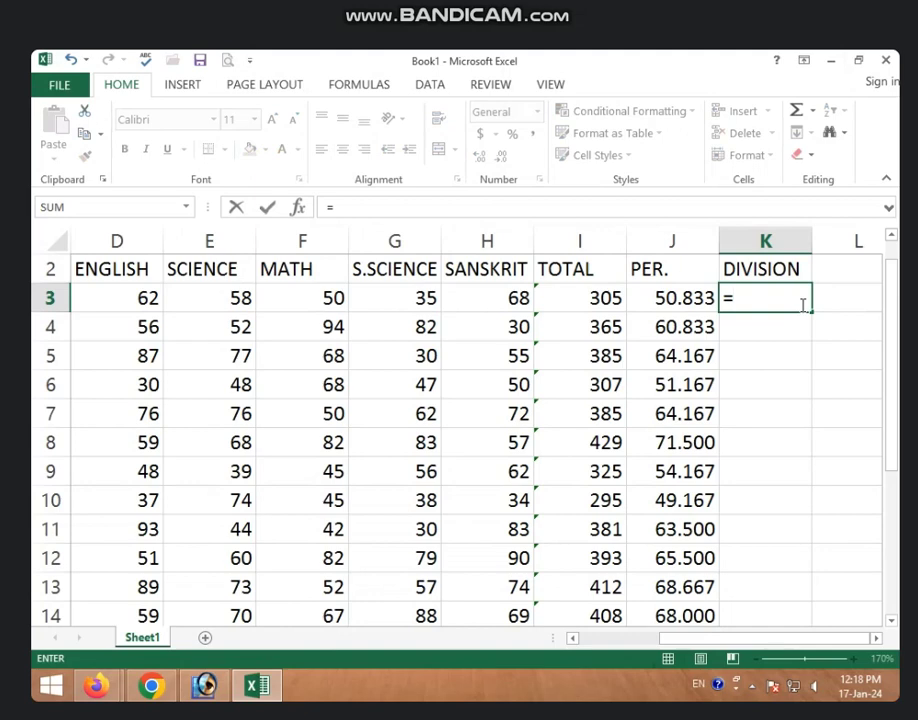
text(IF)
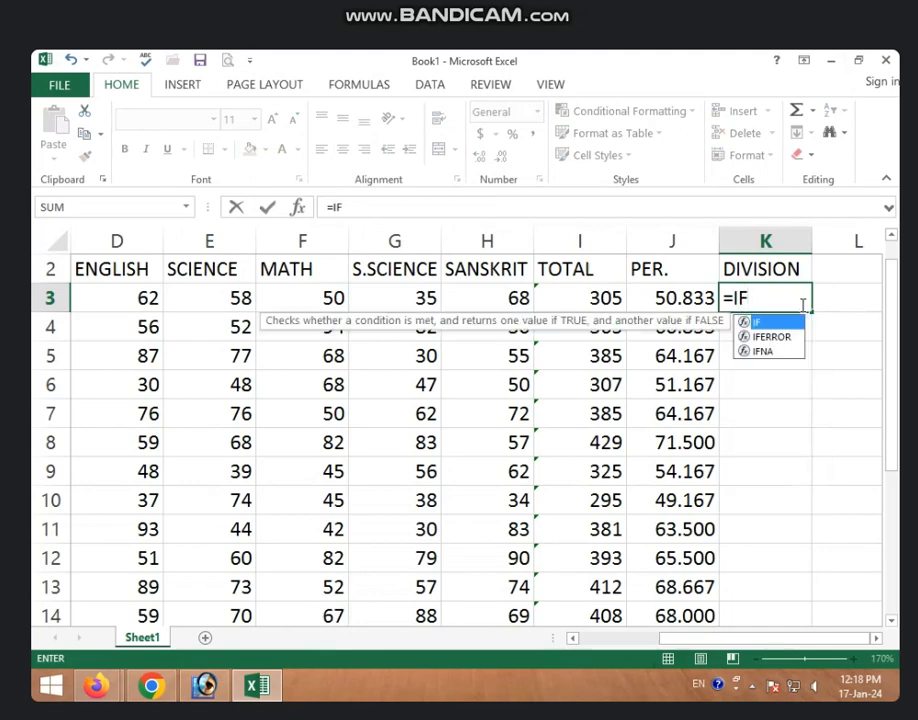
text(()
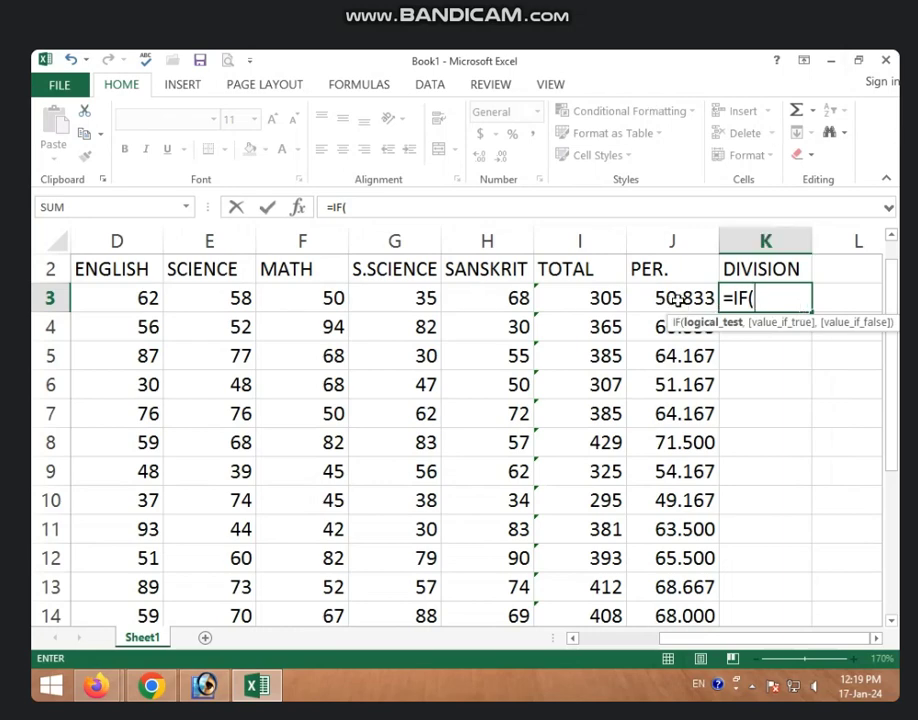
click(664, 298)
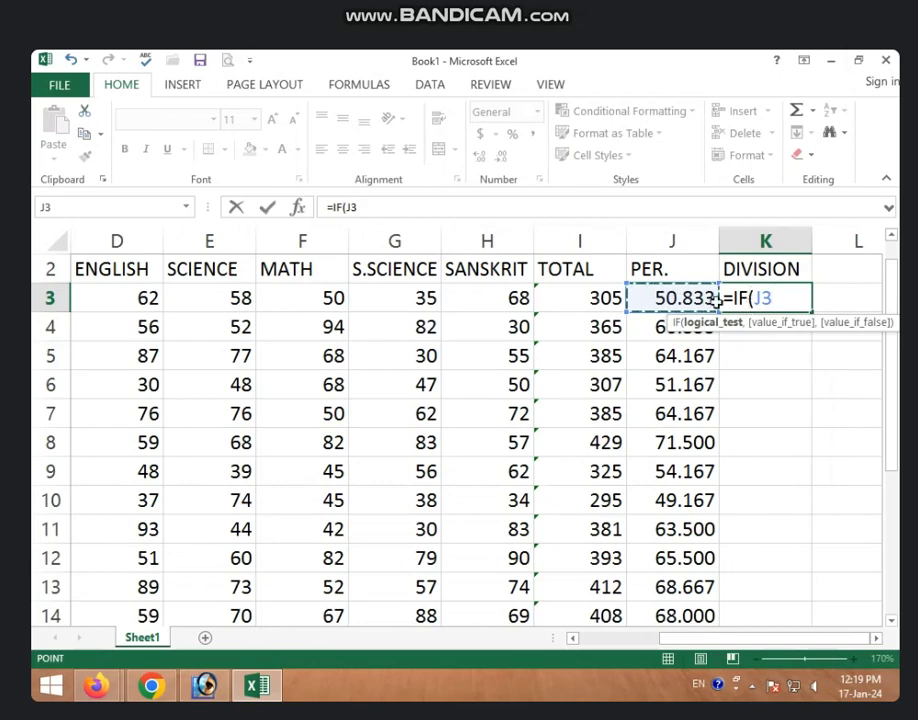
text(>)
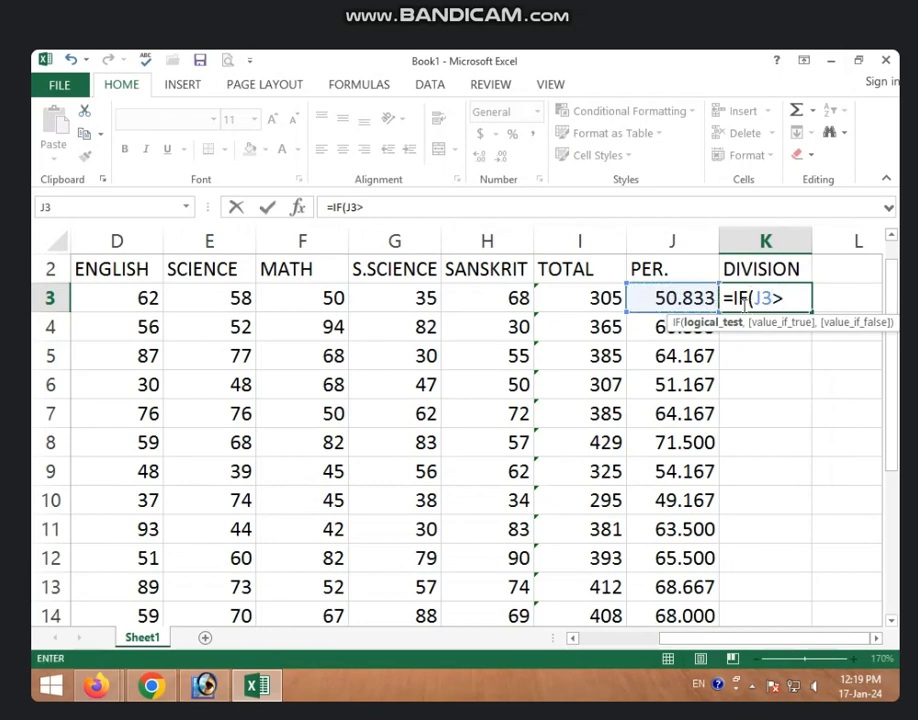
text(=)
text(60)
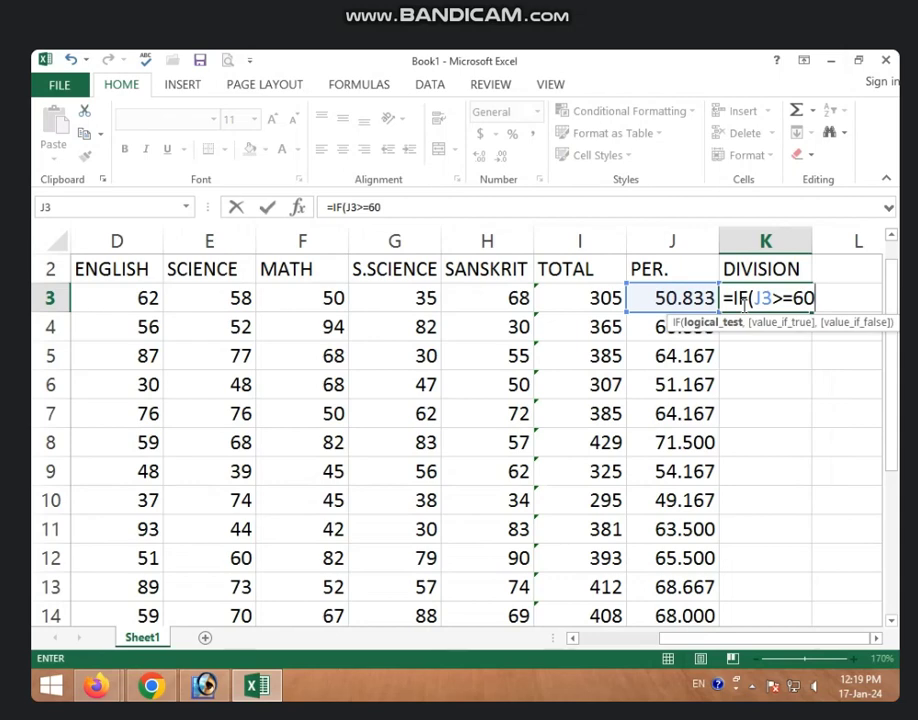
text(,)
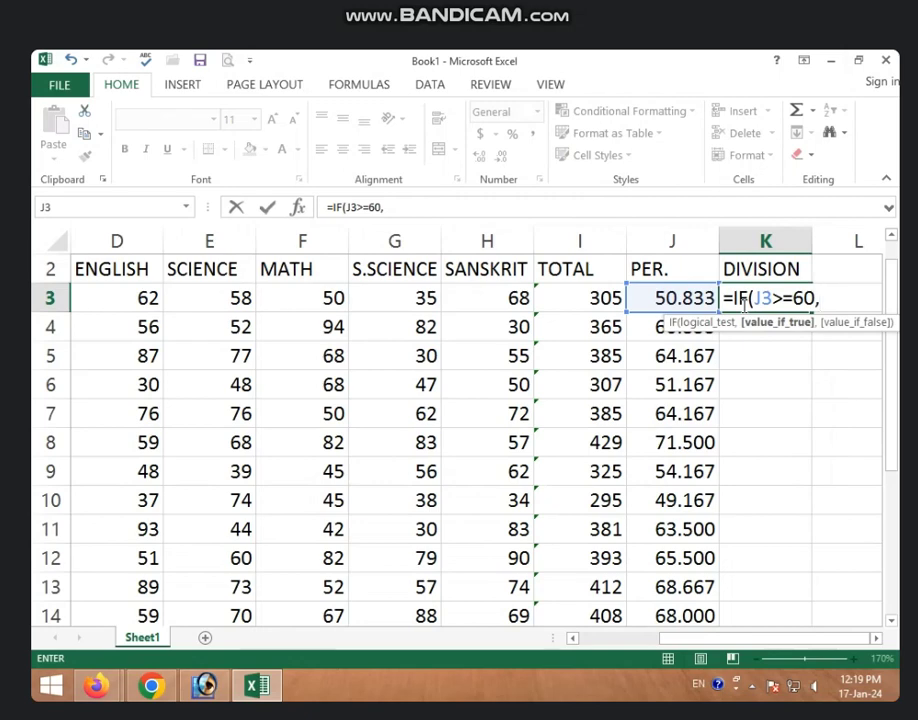
text(")
text(FI)
text(RST)
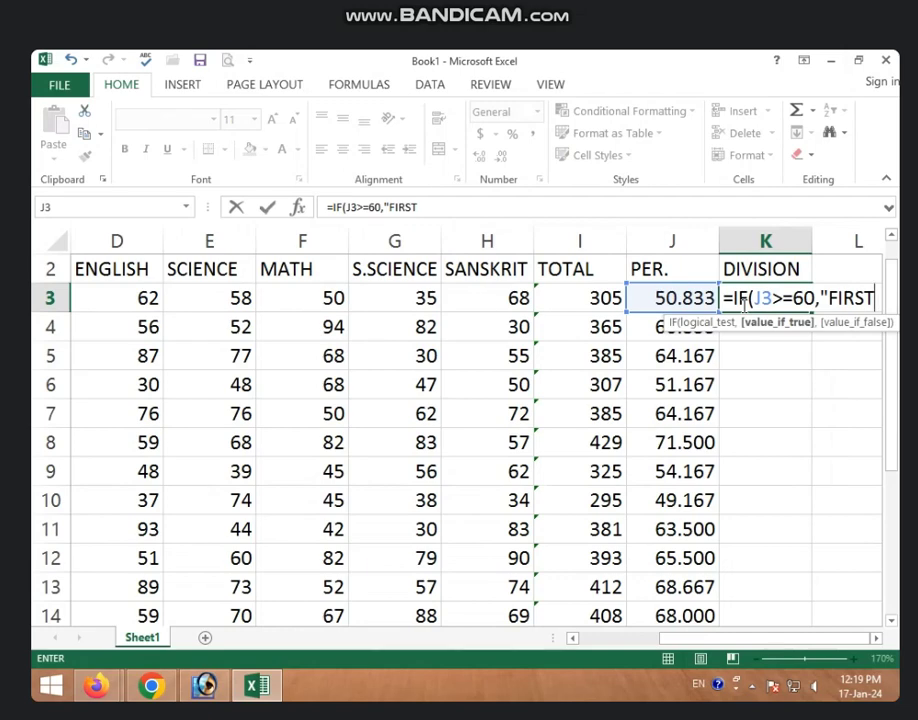
text(")
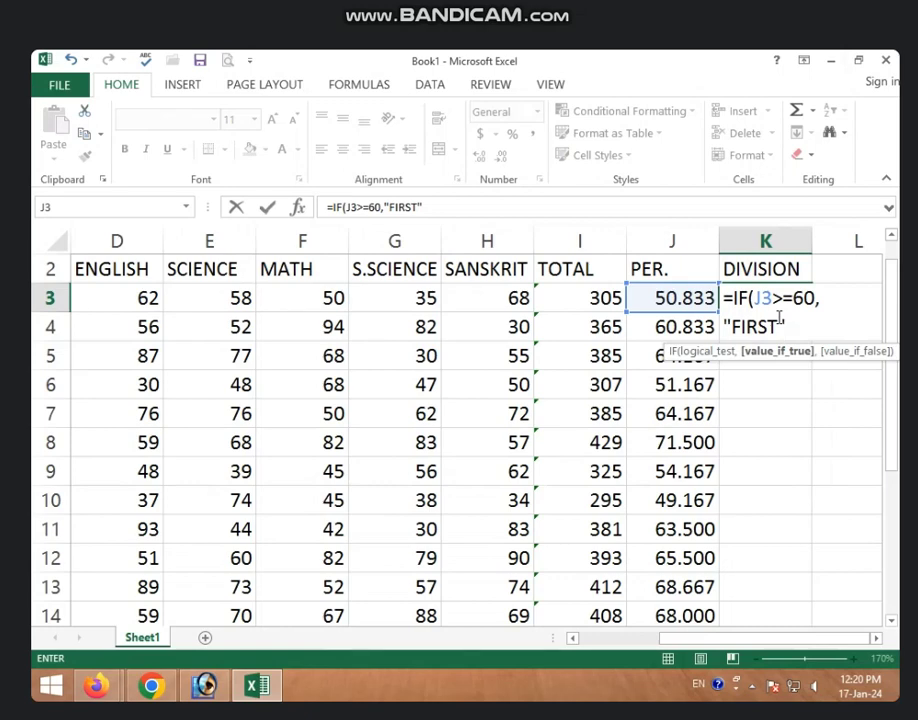
key(Return)
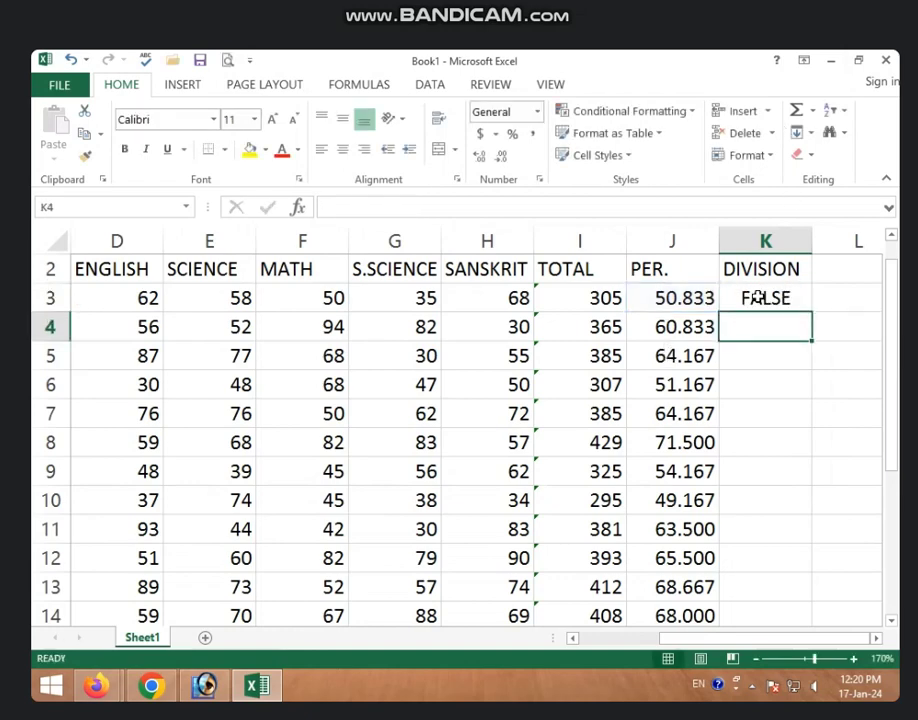
Fill K3's IF formula down to row 17, checking the copies in K4, K6 and K7.
click(757, 297)
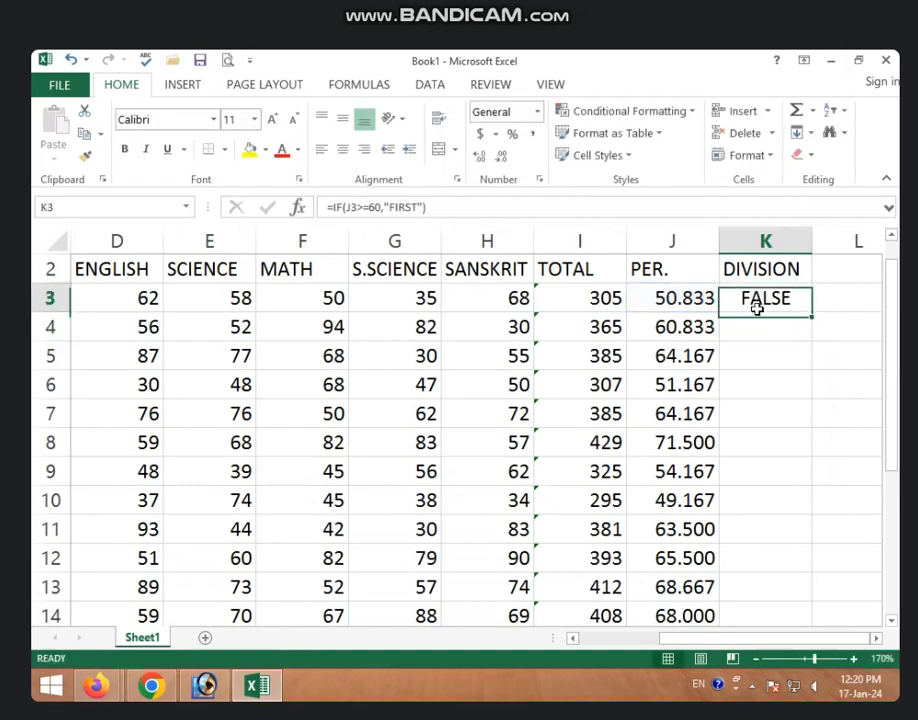
double_click(813, 312)
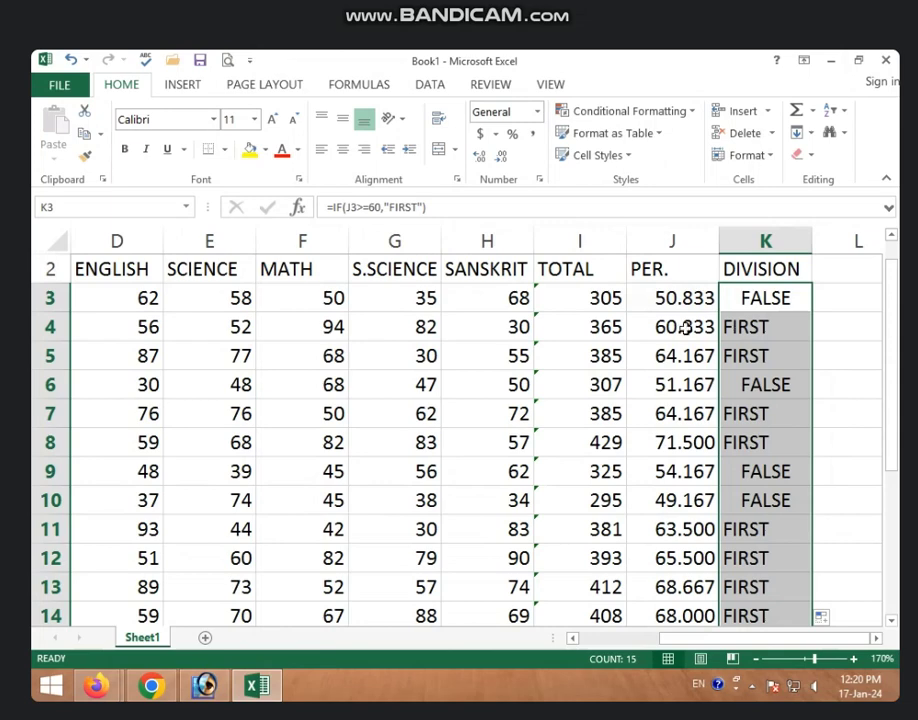
click(758, 328)
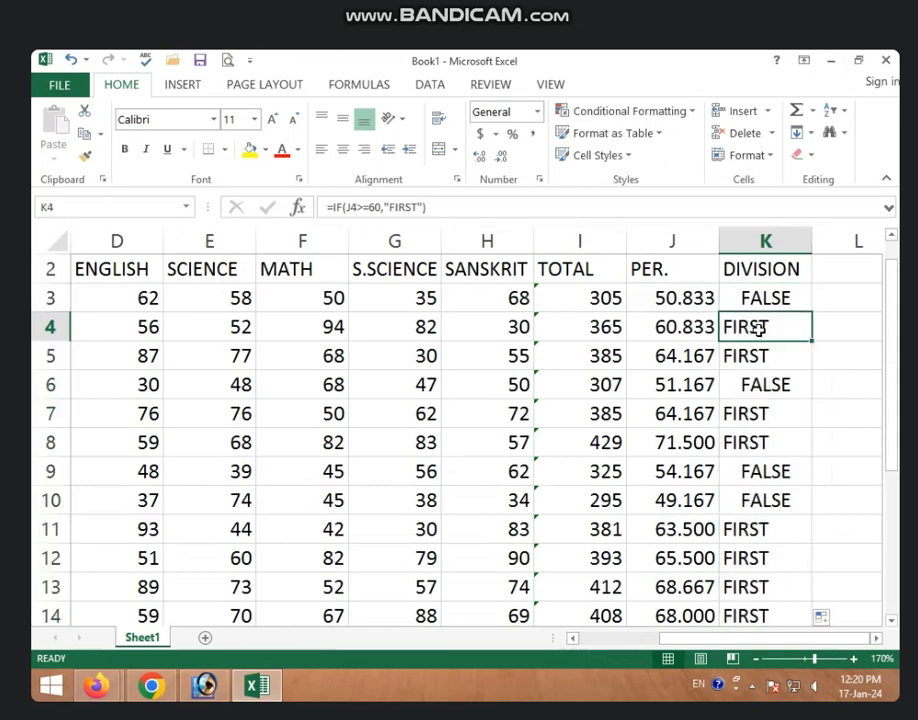
click(760, 393)
click(768, 420)
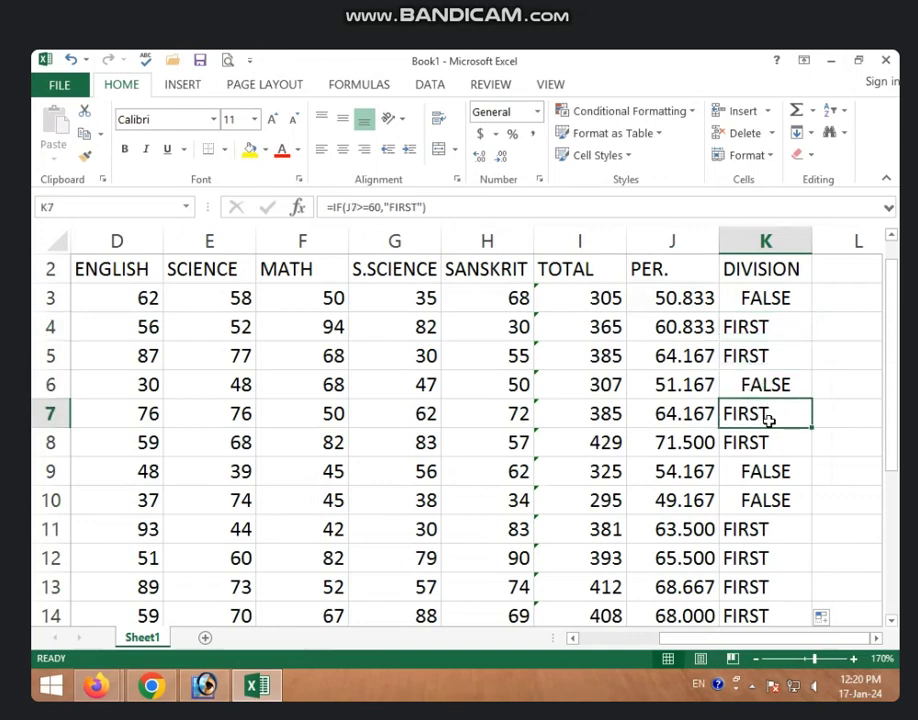
click(777, 300)
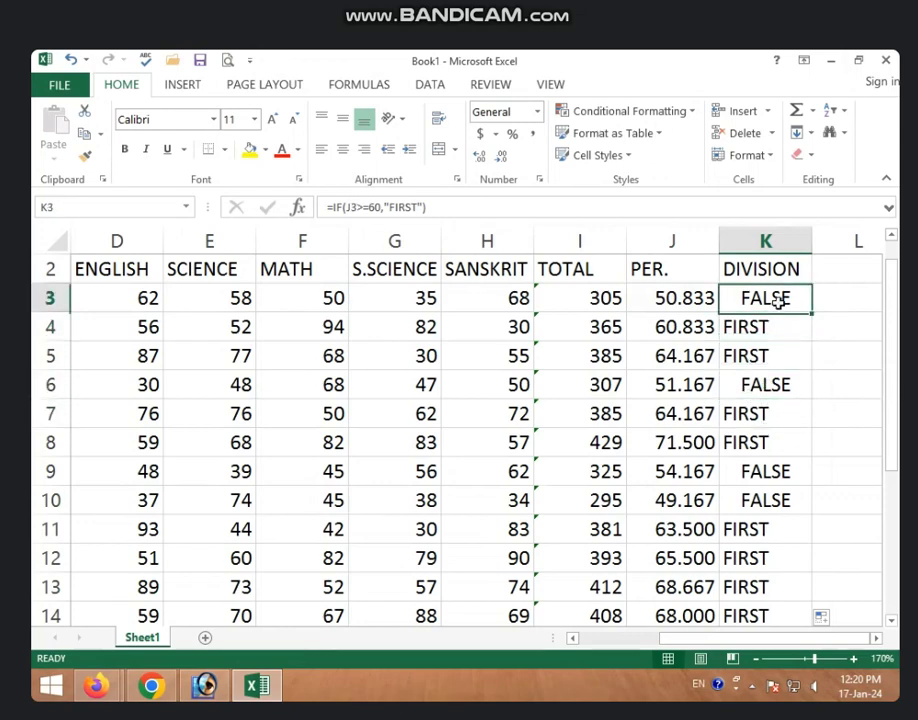
Edit K3's formula to read =IF(J3>=60,"FIRST",IF(J3 for a second test.
click(472, 208)
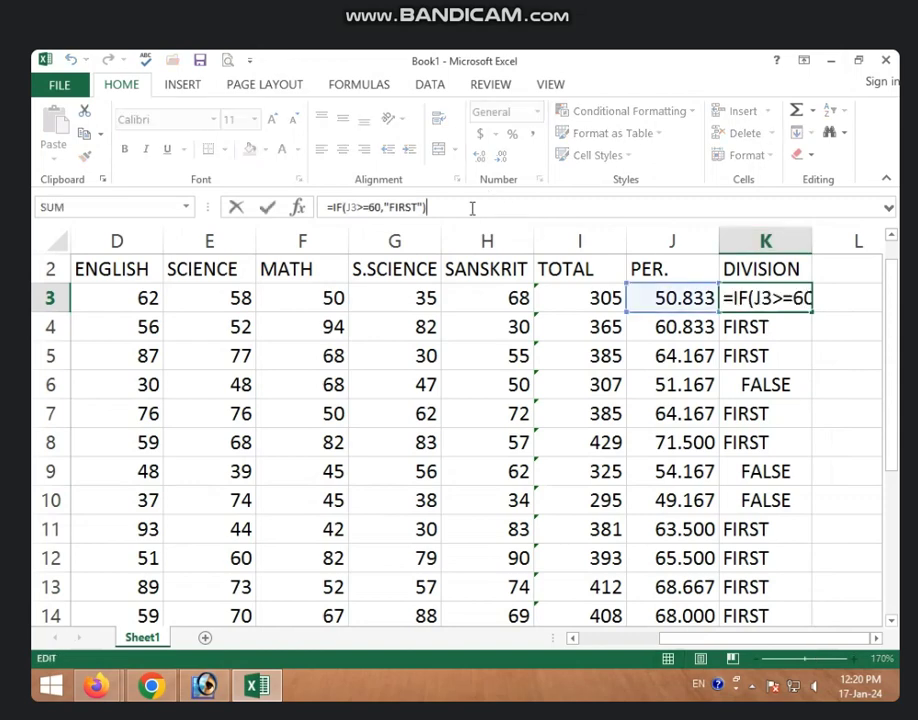
key(BackSpace)
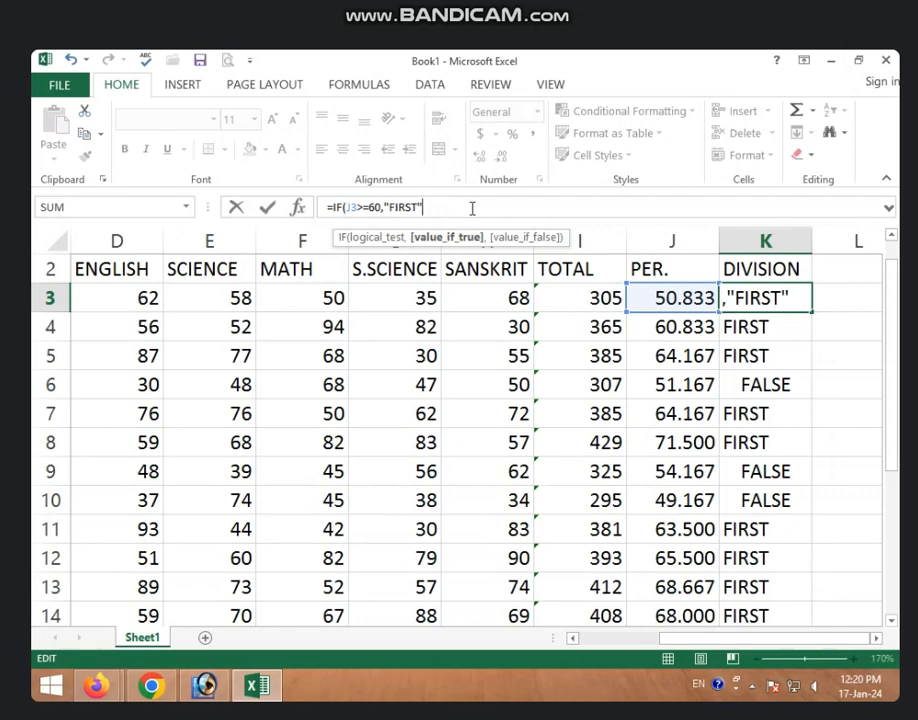
text(,)
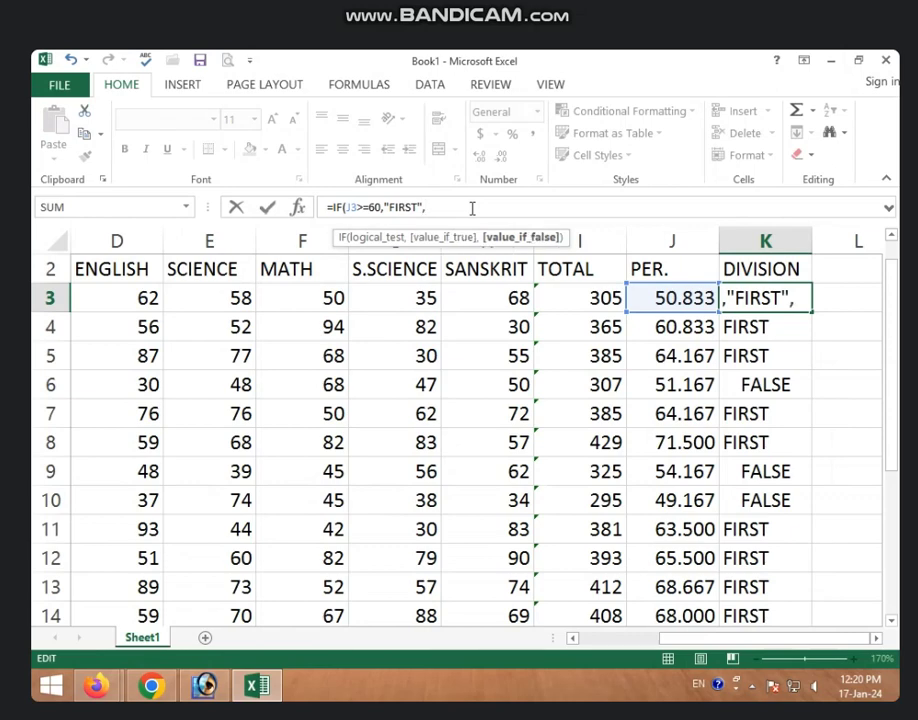
double_click(350, 208)
text(I)
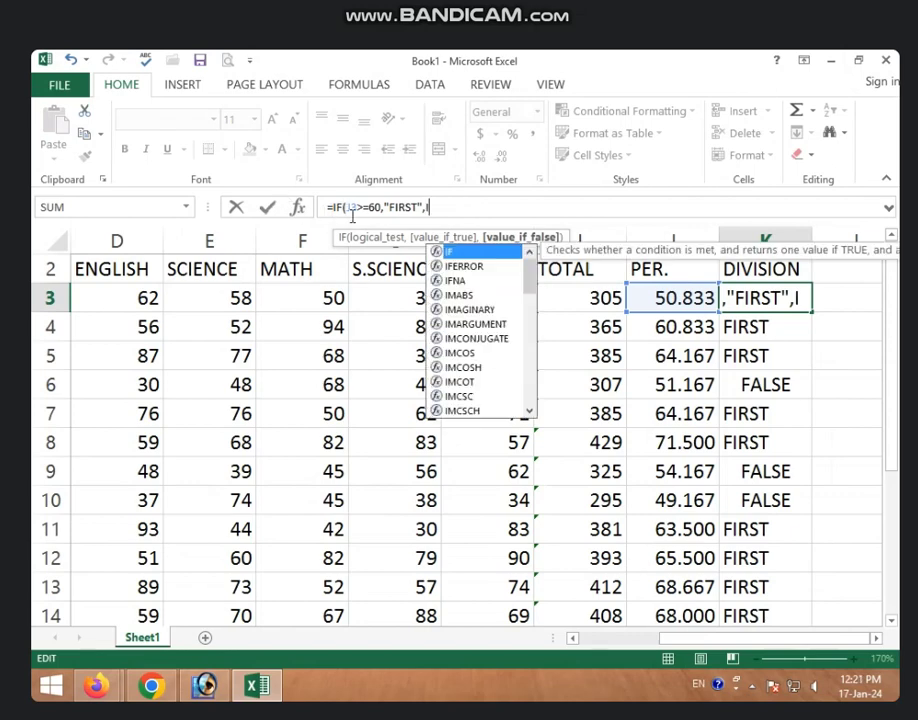
text(F)
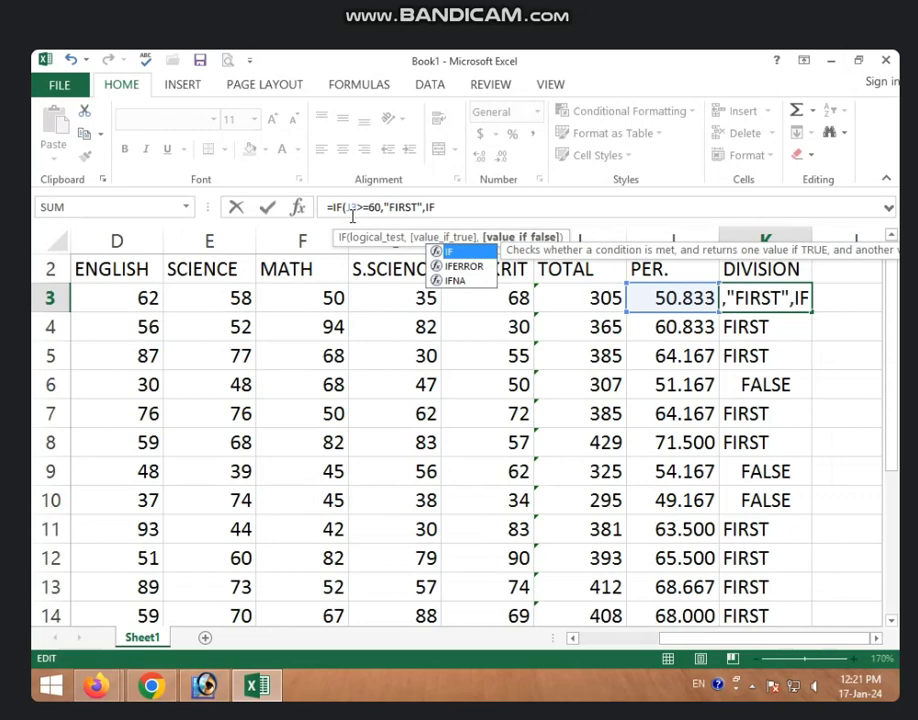
text(()
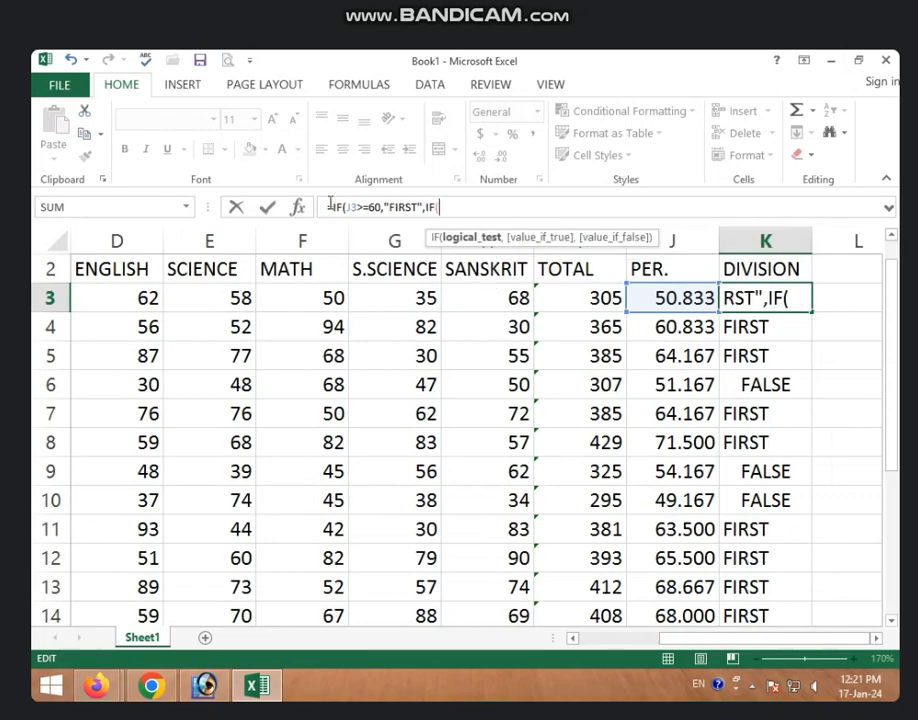
click(659, 304)
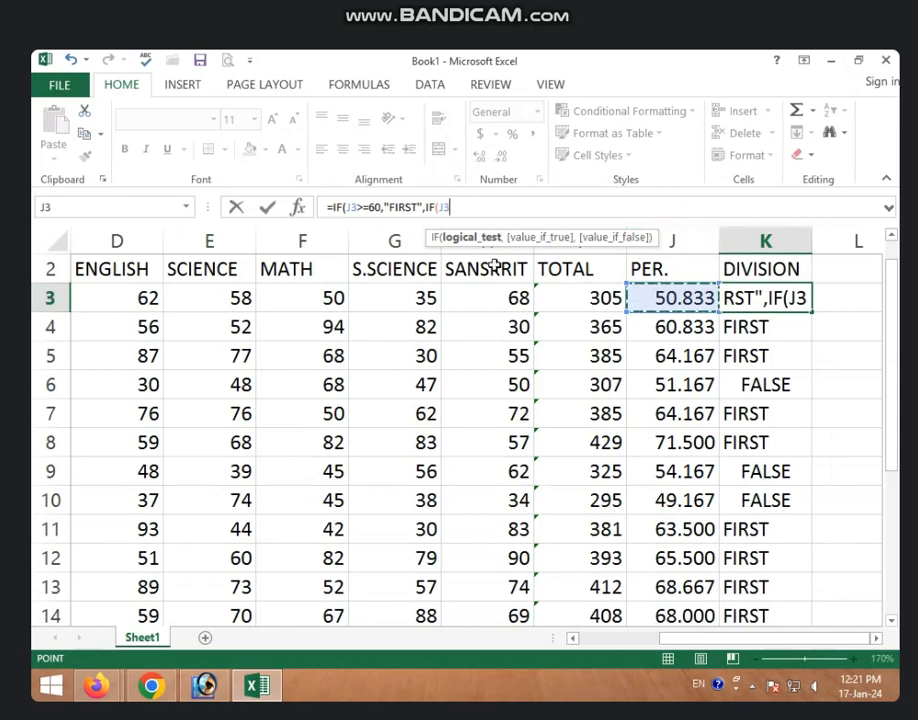
Add a SECOND branch for J3>=45 and a third IF returning THIRD for J3>=33.
click(473, 208)
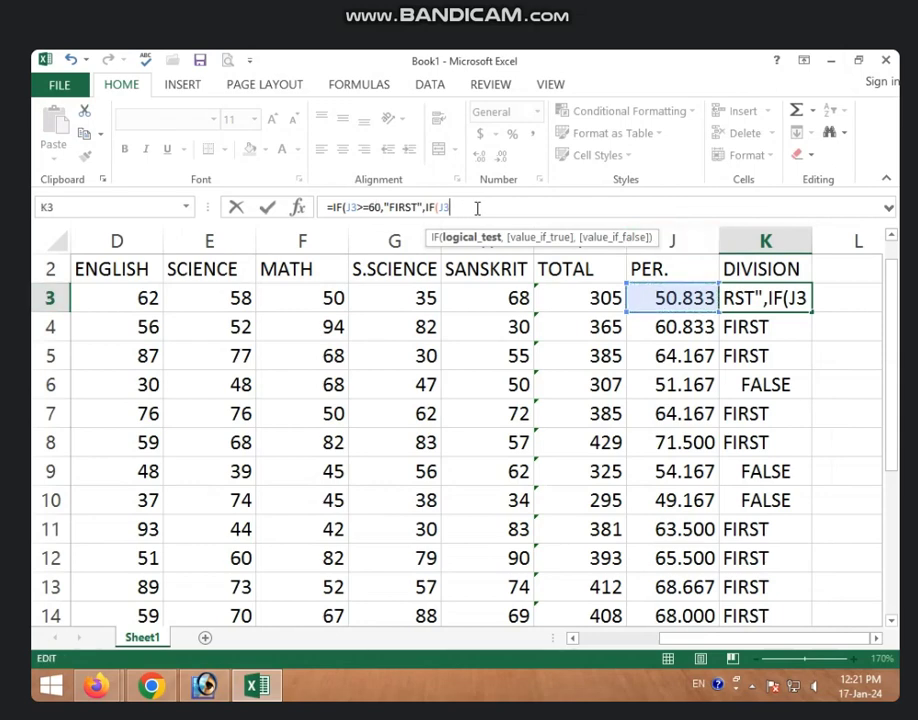
text(>=)
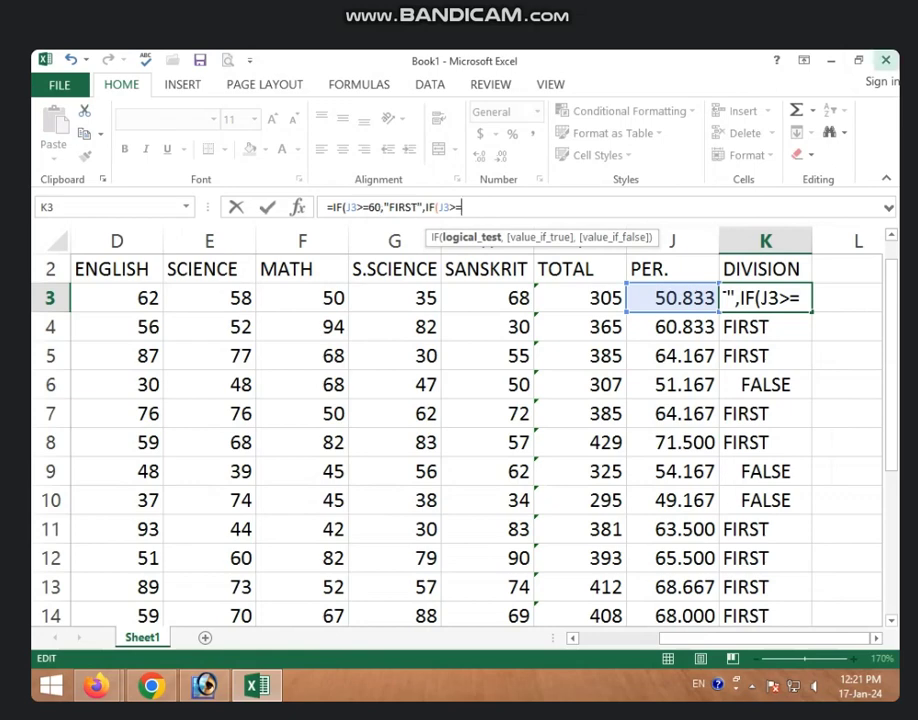
text(45)
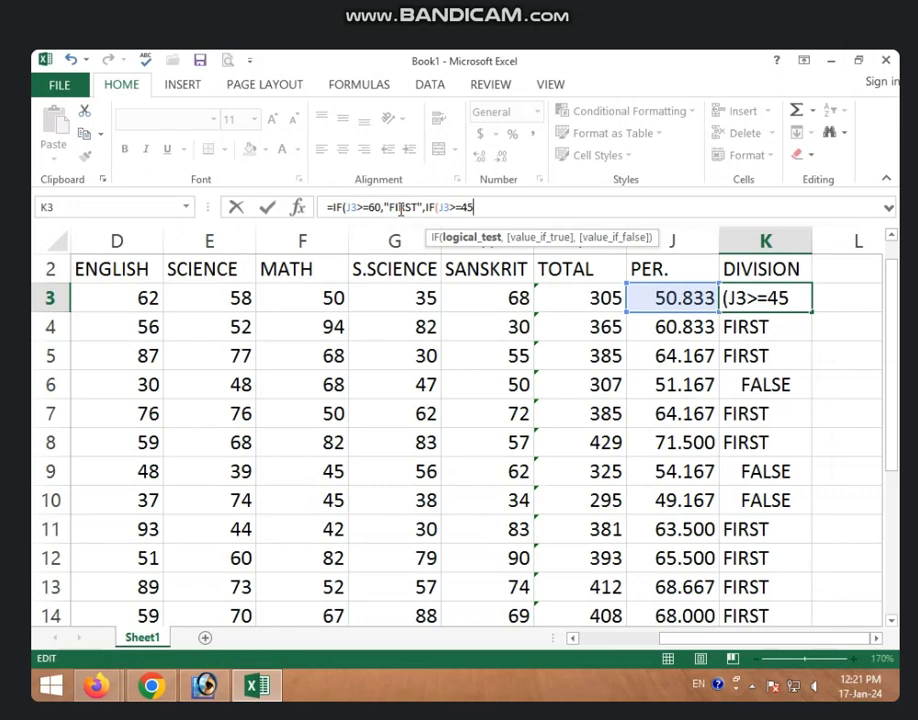
text(,")
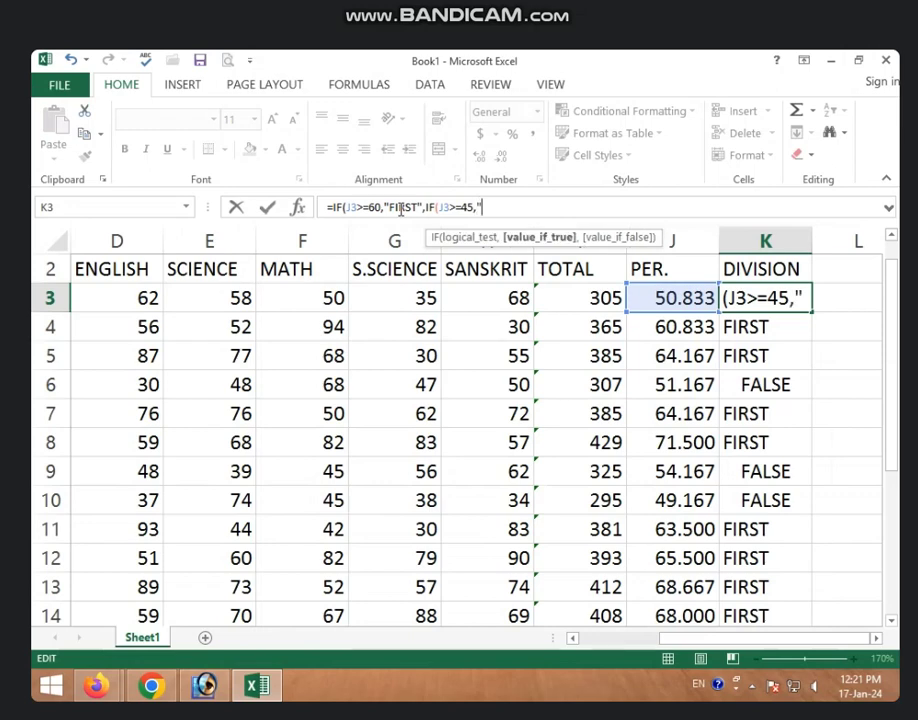
text(SECON)
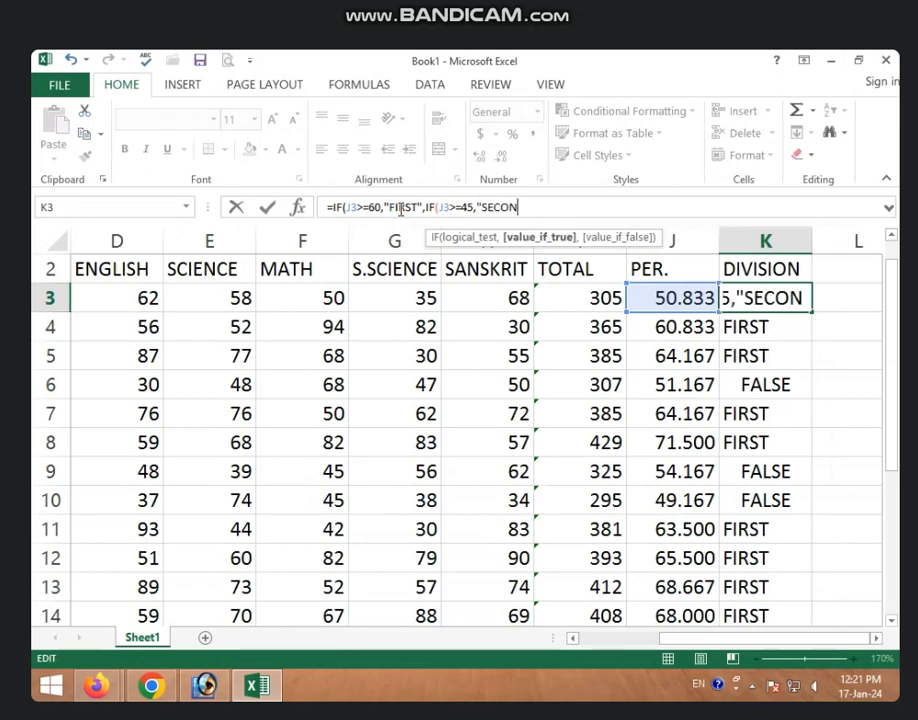
text(D")
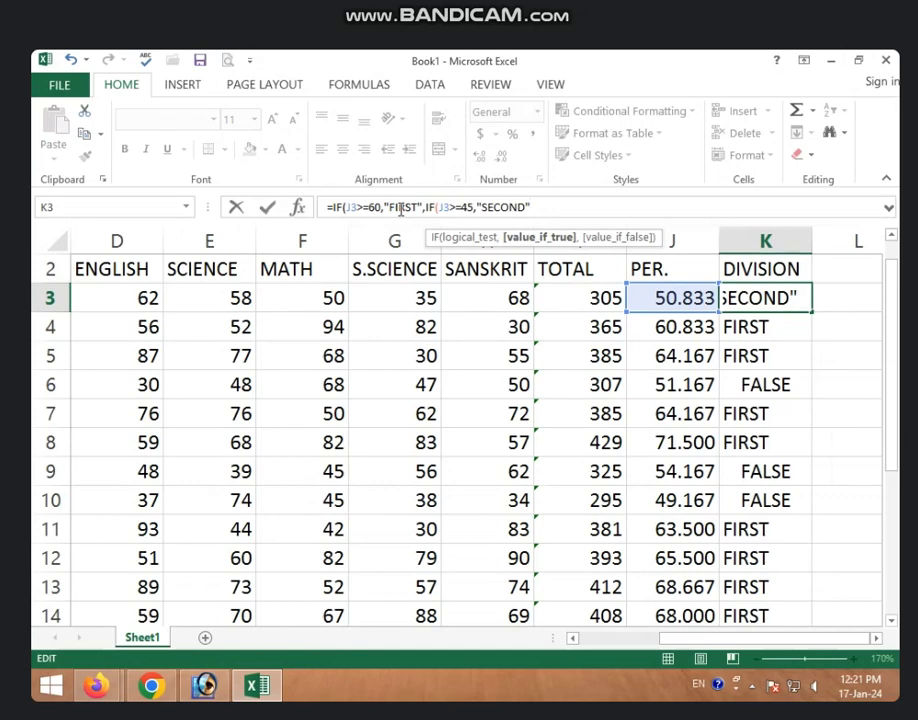
text(,IF)
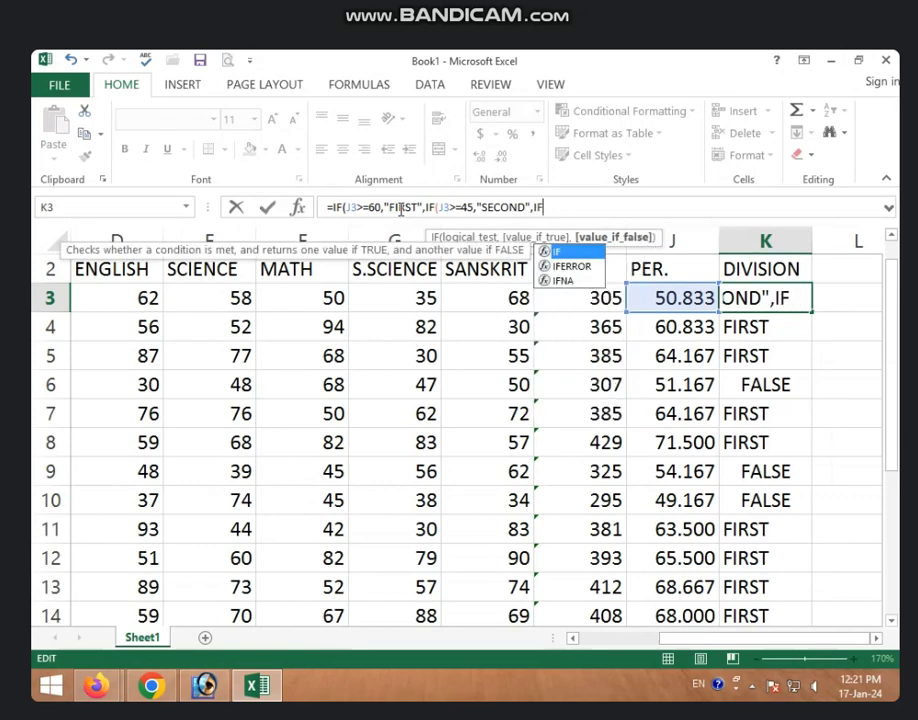
text(()
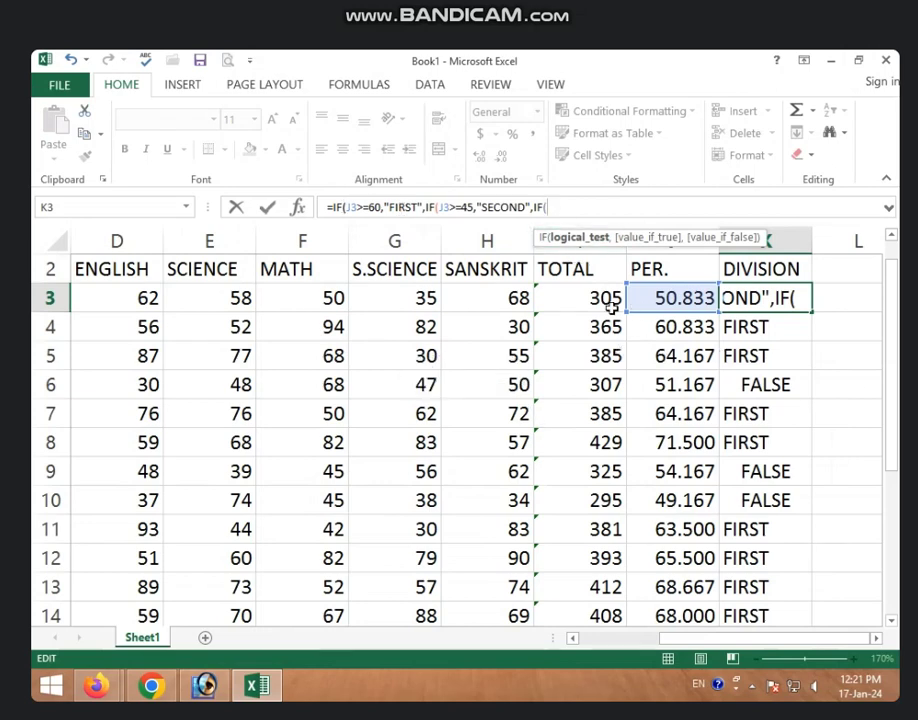
click(652, 298)
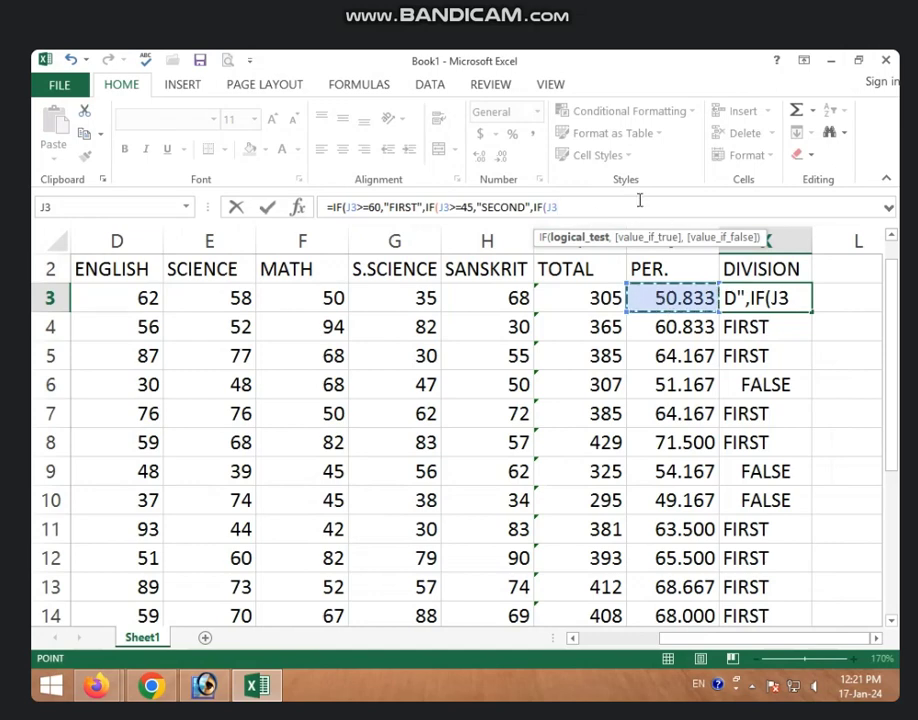
text(>)
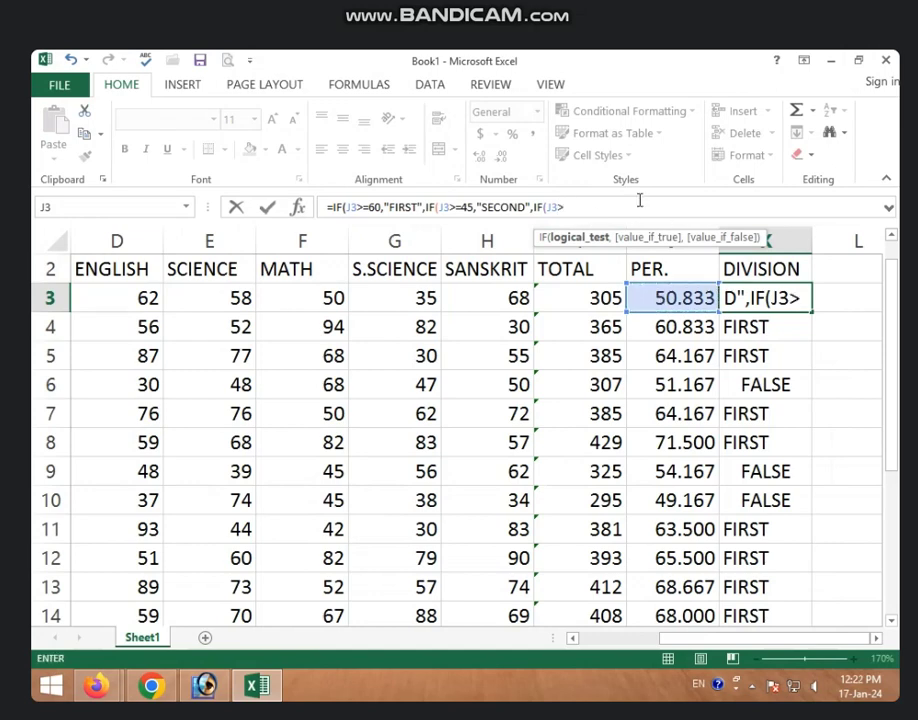
text(=)
text(33)
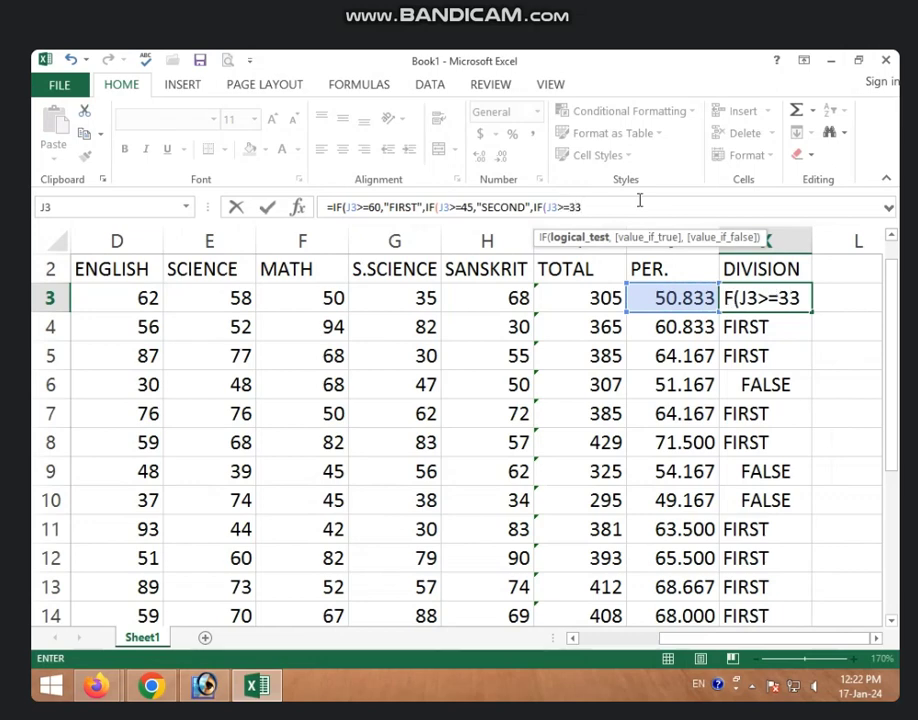
text(,")
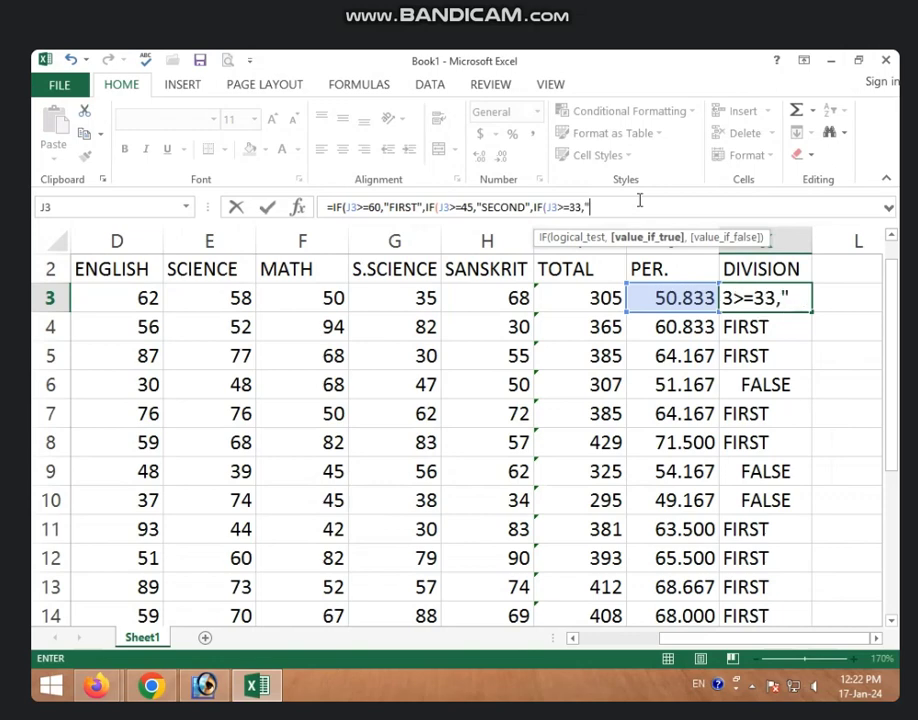
text(THI)
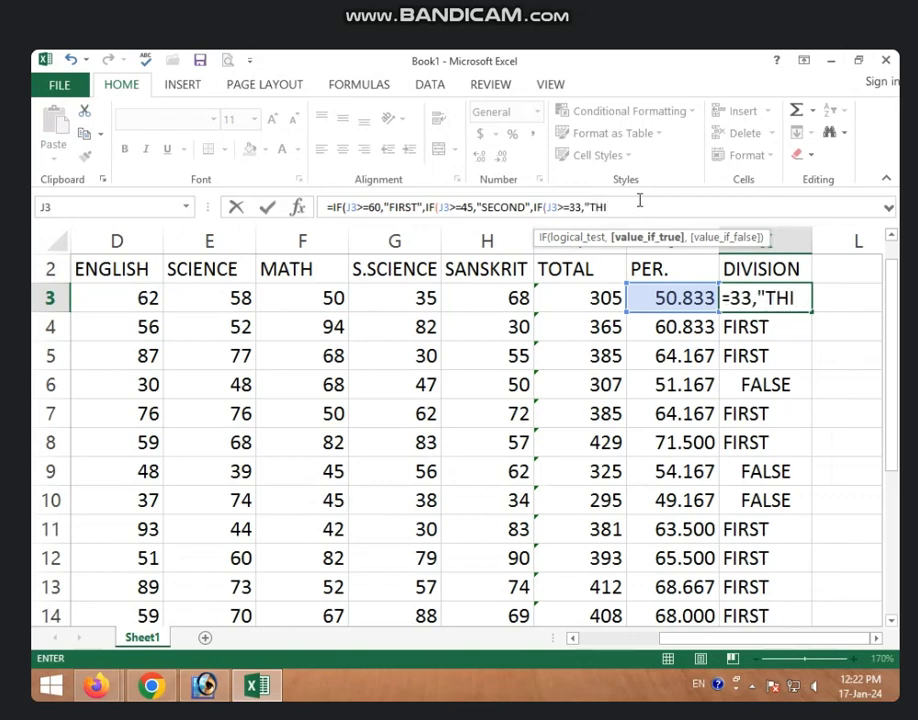
text(RD")
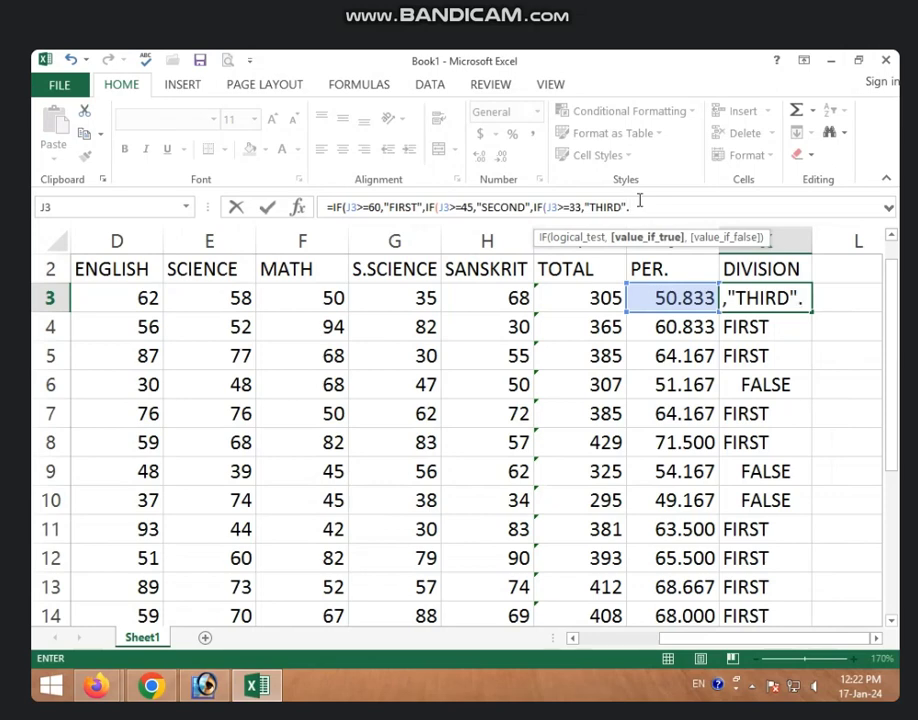
Add "FAIL" as the final result and close the three IFs, so K3 shows SECOND.
text(,")
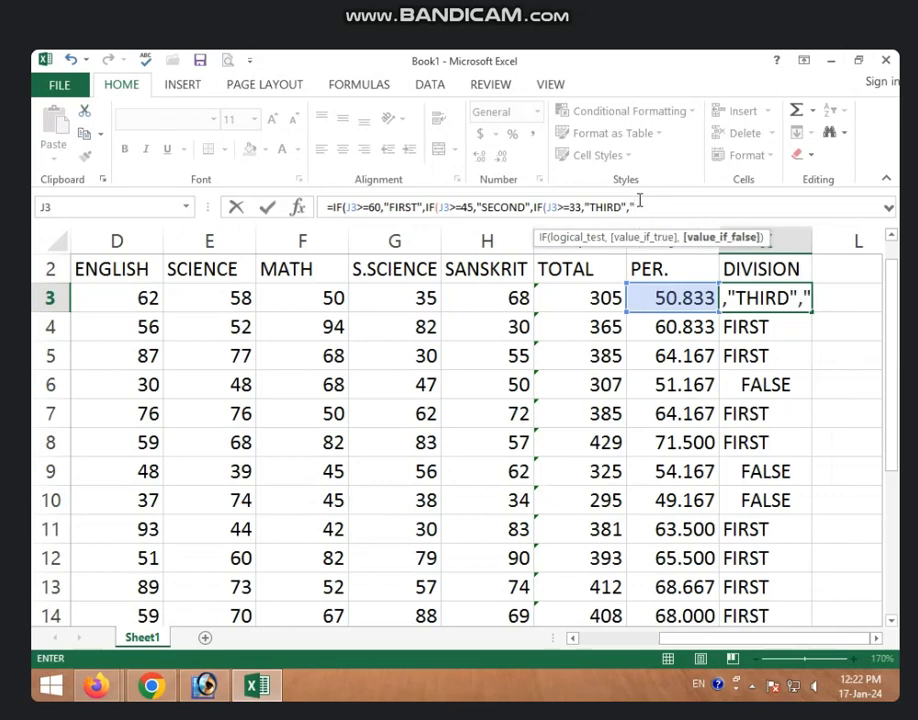
text(FA)
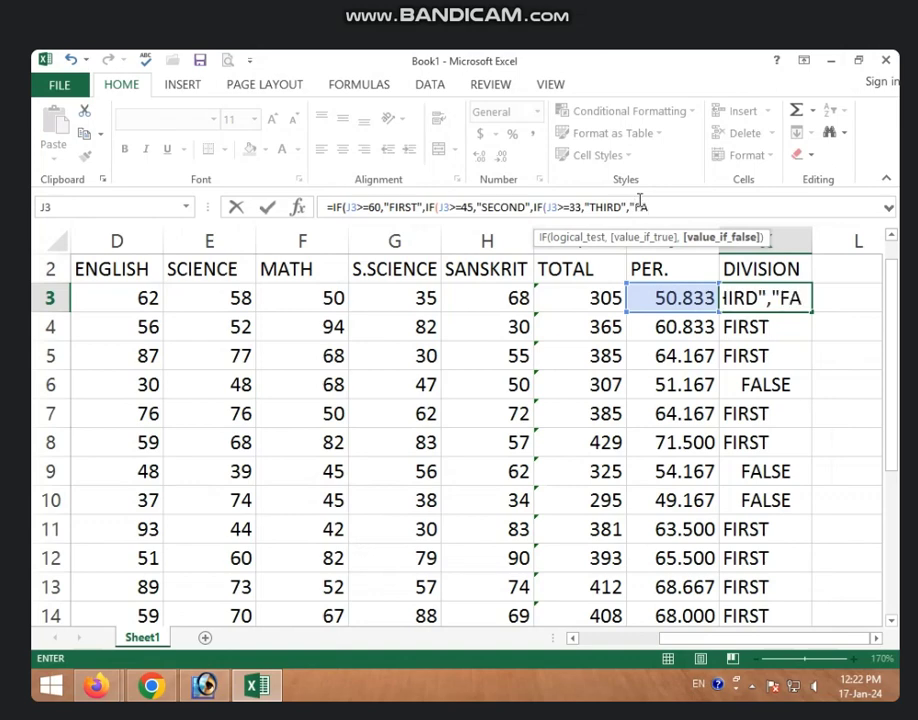
text(IL")
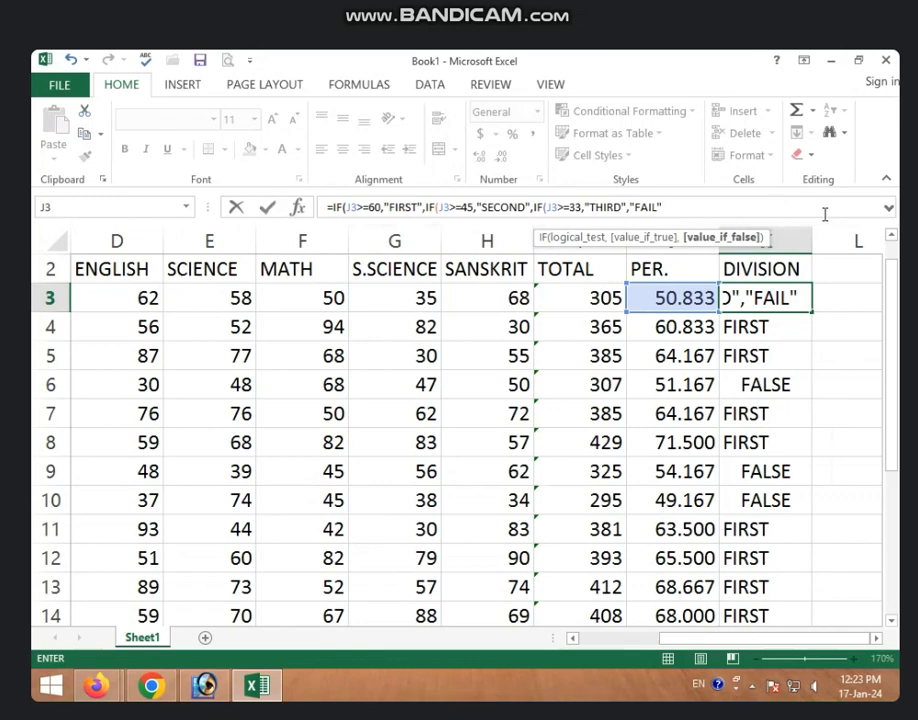
text())))
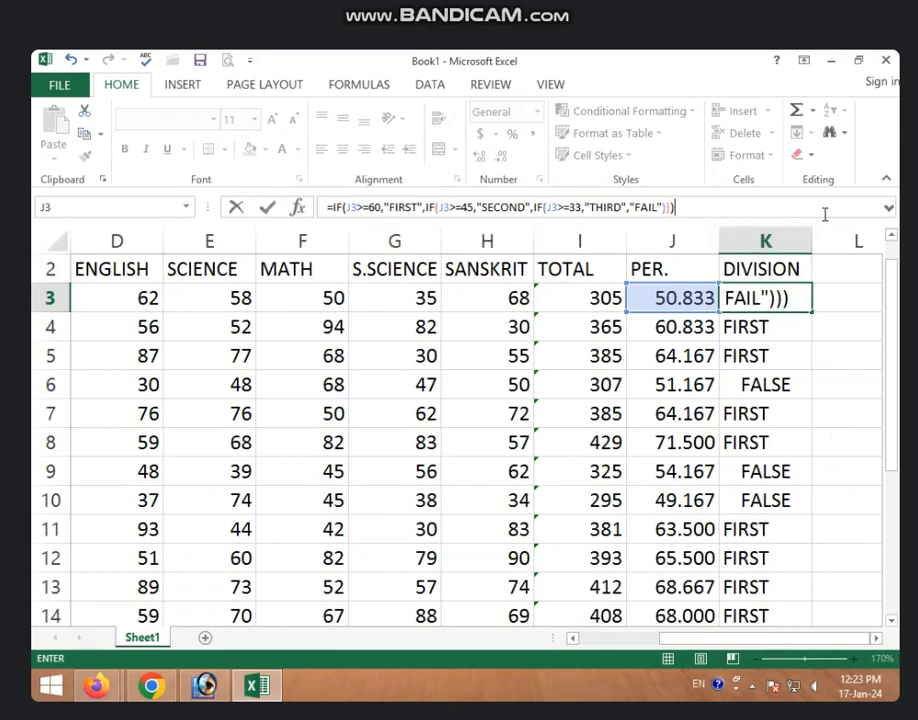
key(Return)
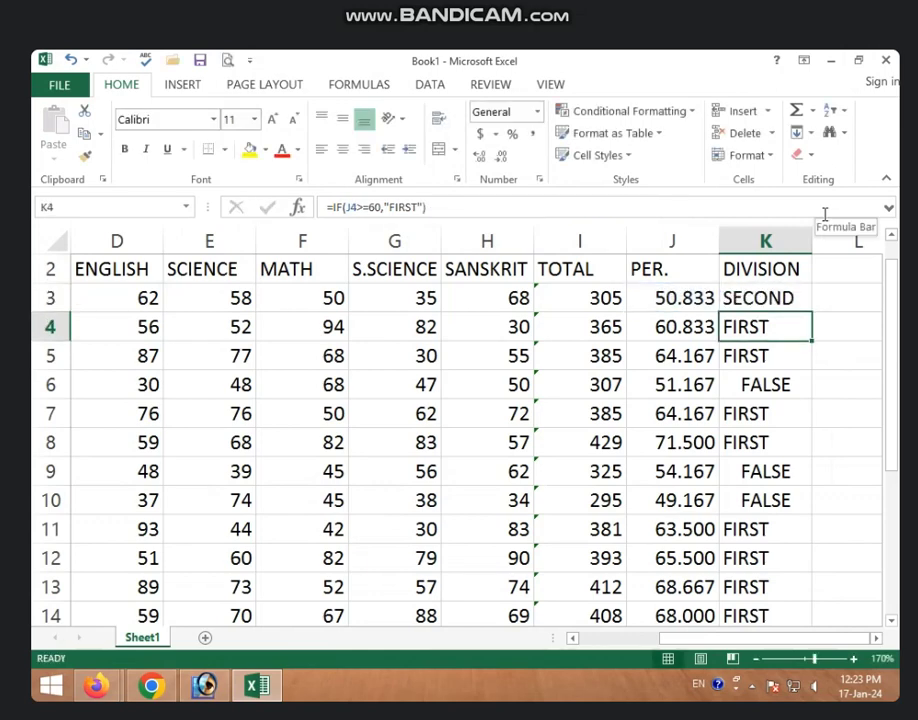
Fill the nested formula from K3 down column K, giving e.g. SECOND for 49.167 in row 10.
key(Up)
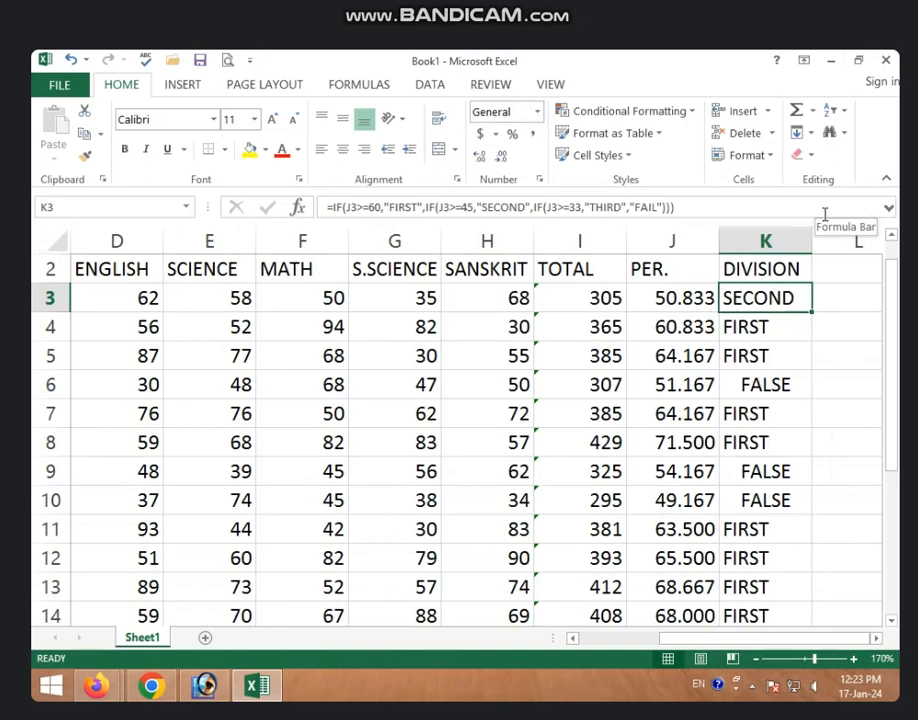
click(814, 311)
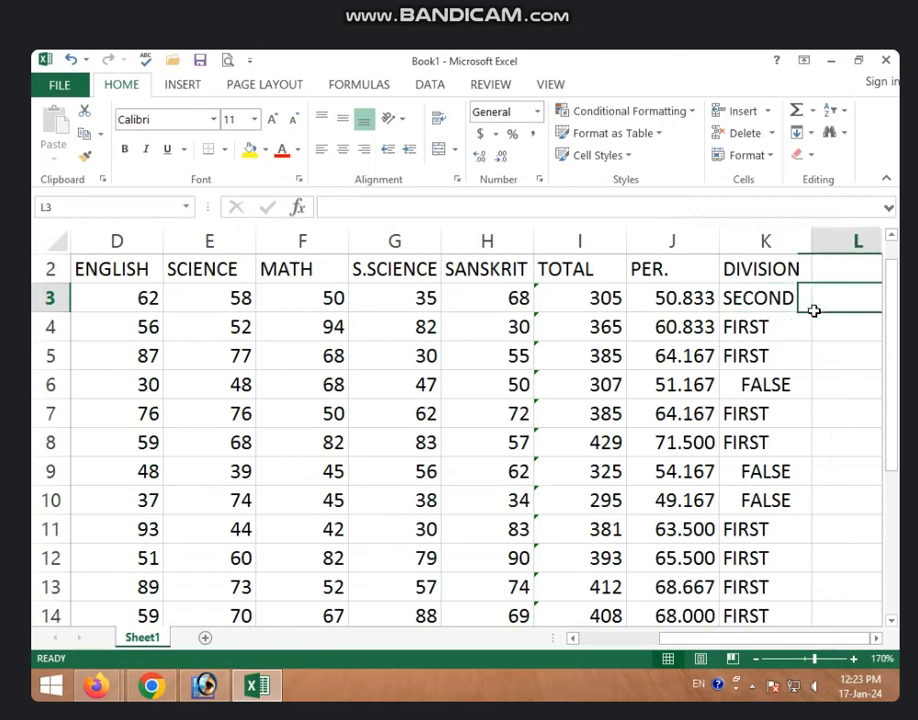
click(783, 298)
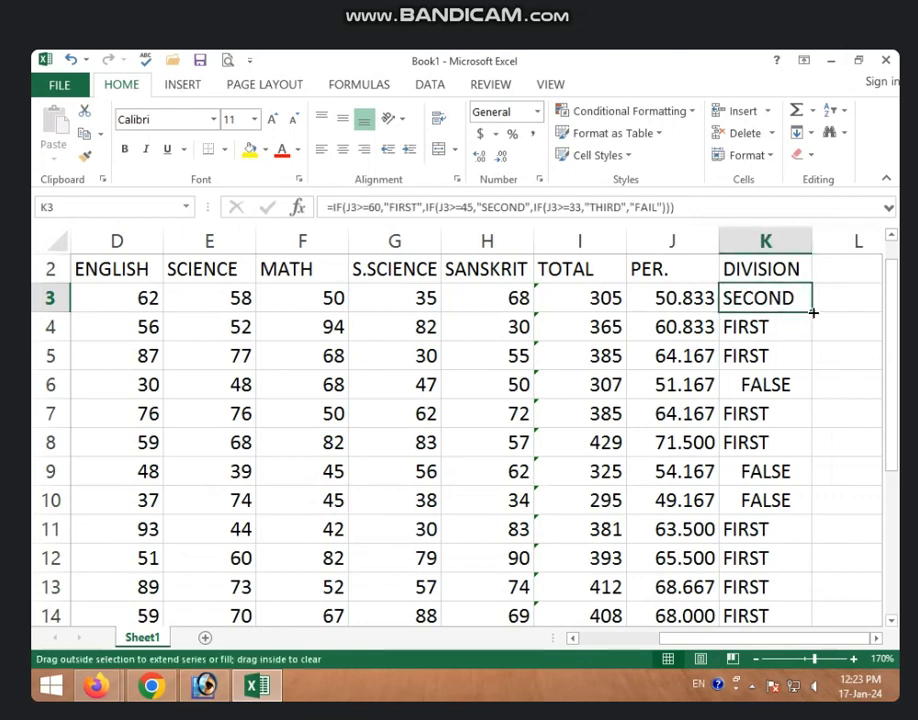
double_click(813, 312)
click(808, 359)
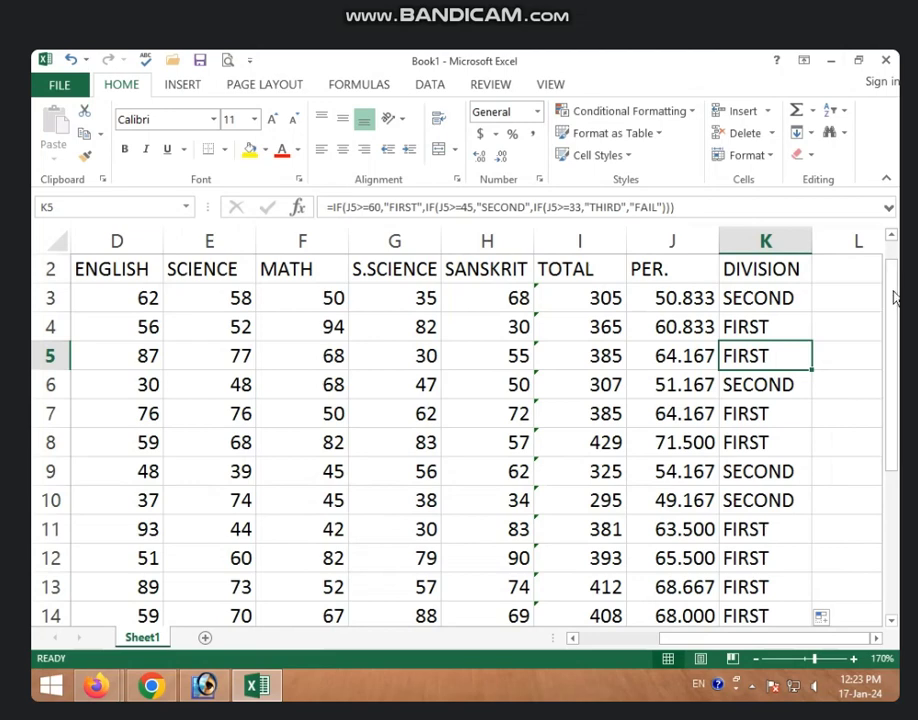
click(815, 297)
click(781, 305)
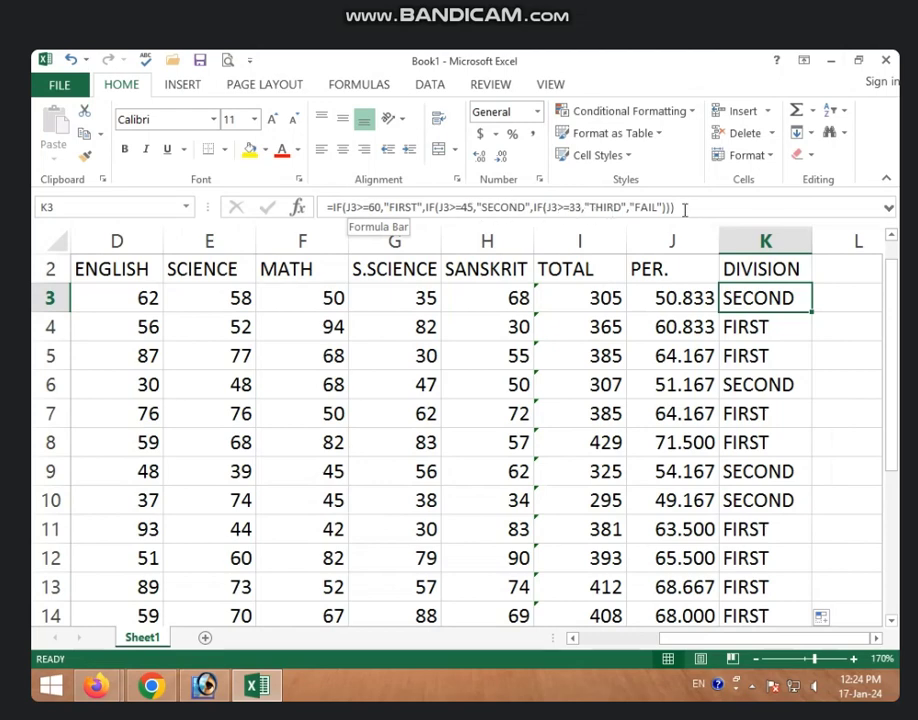
Type GRADE into L2 as the heading beside DIVISION.
click(840, 274)
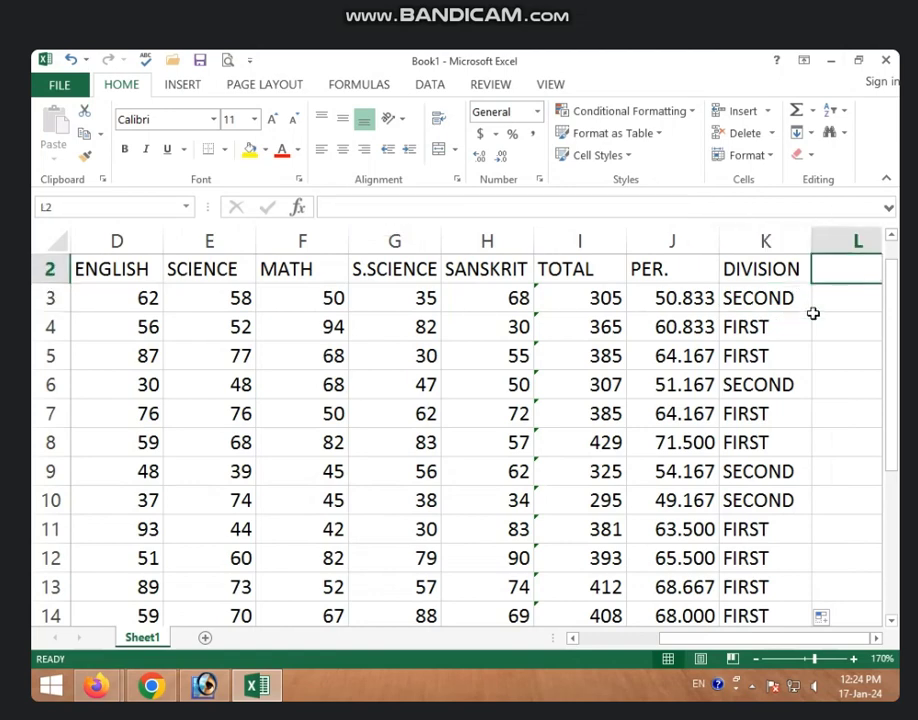
text(GR)
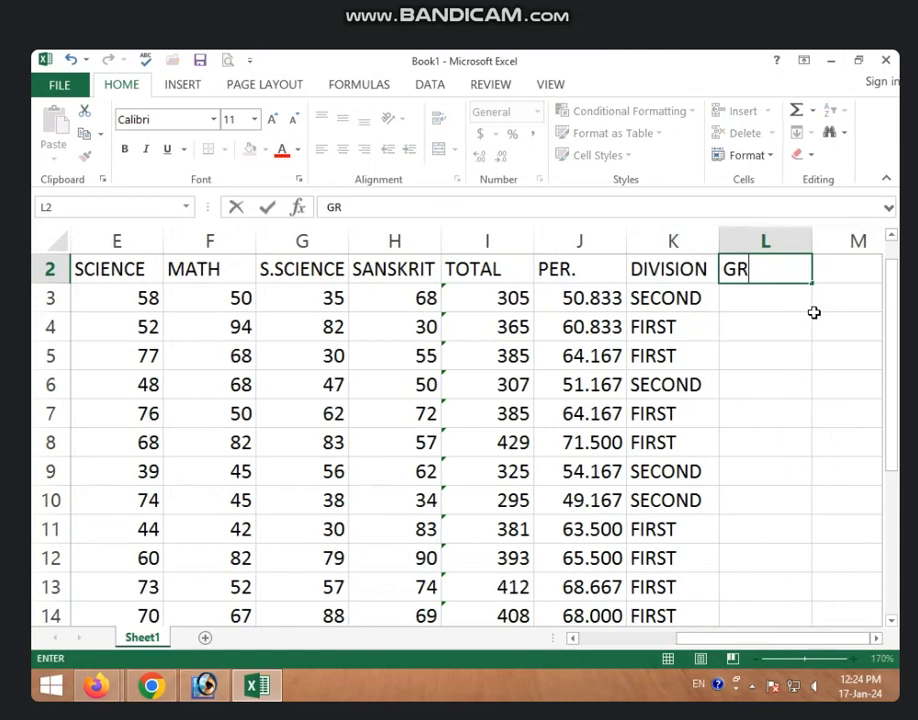
text(ADE)
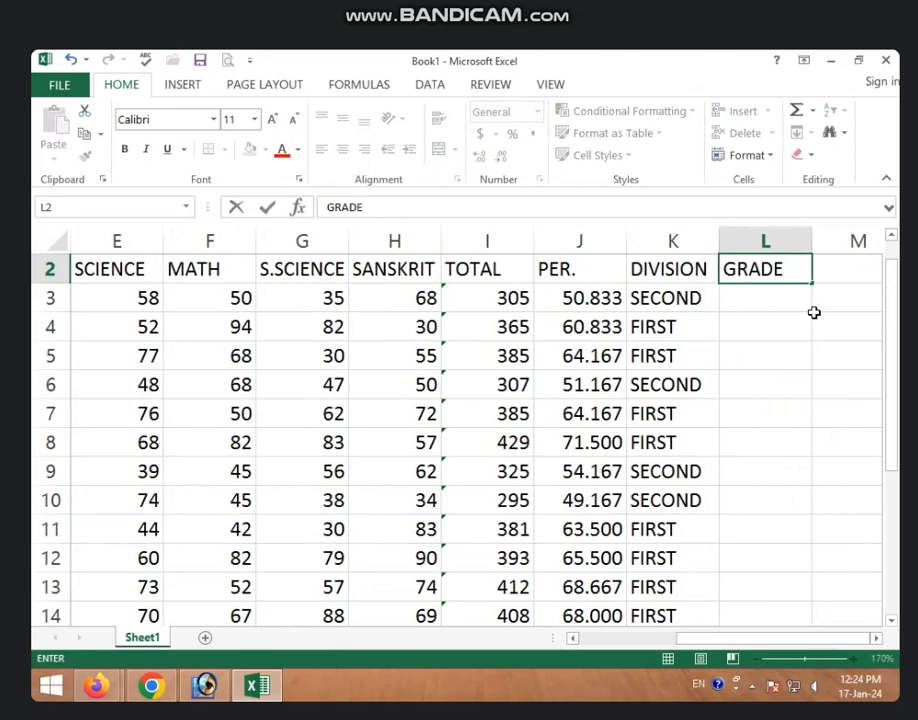
click(666, 302)
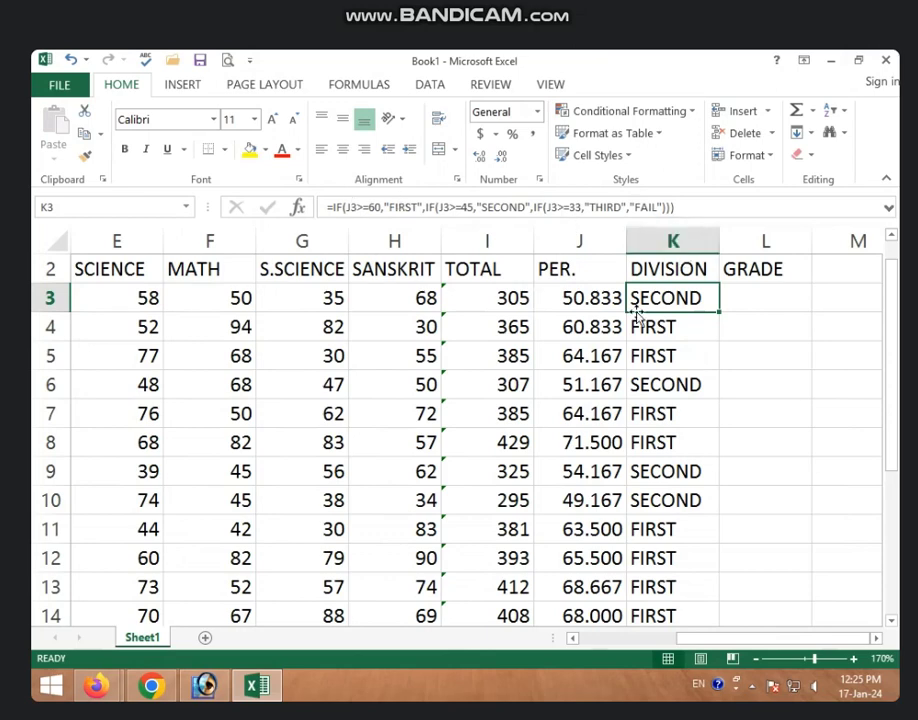
click(781, 299)
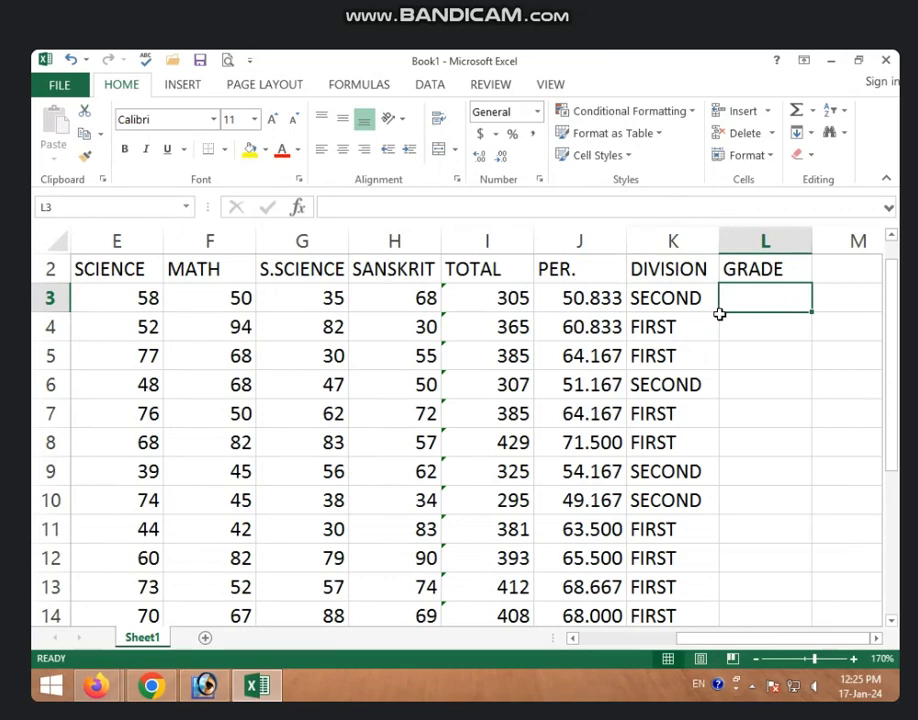
click(856, 279)
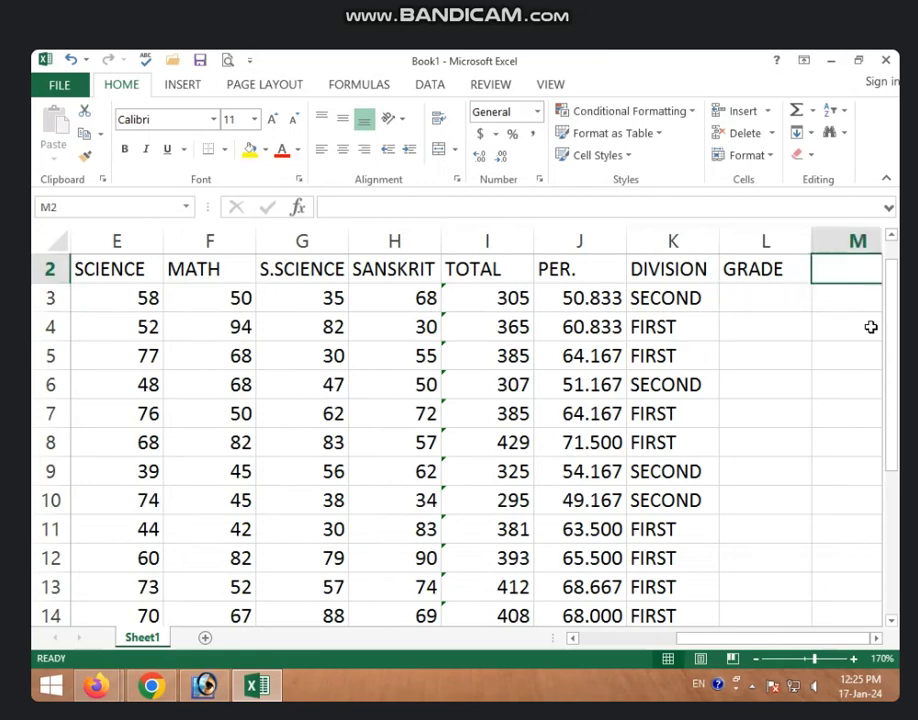
Enter SUPPLY in M2, then check the SANSKRIT mark in H3 and TOTAL in I3.
text(SUPPL)
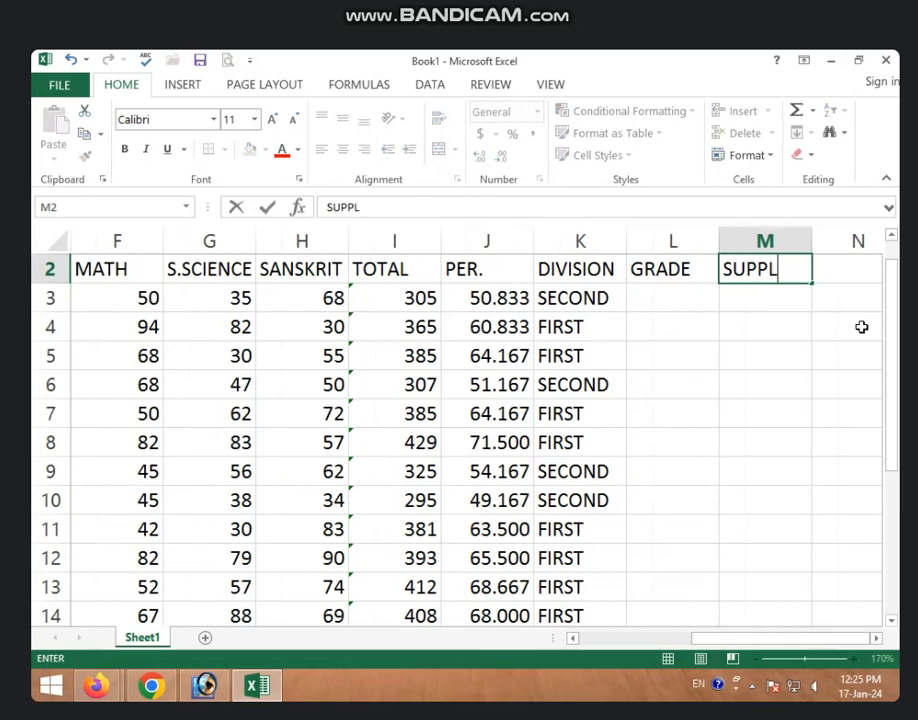
text(Y)
click(805, 316)
click(777, 297)
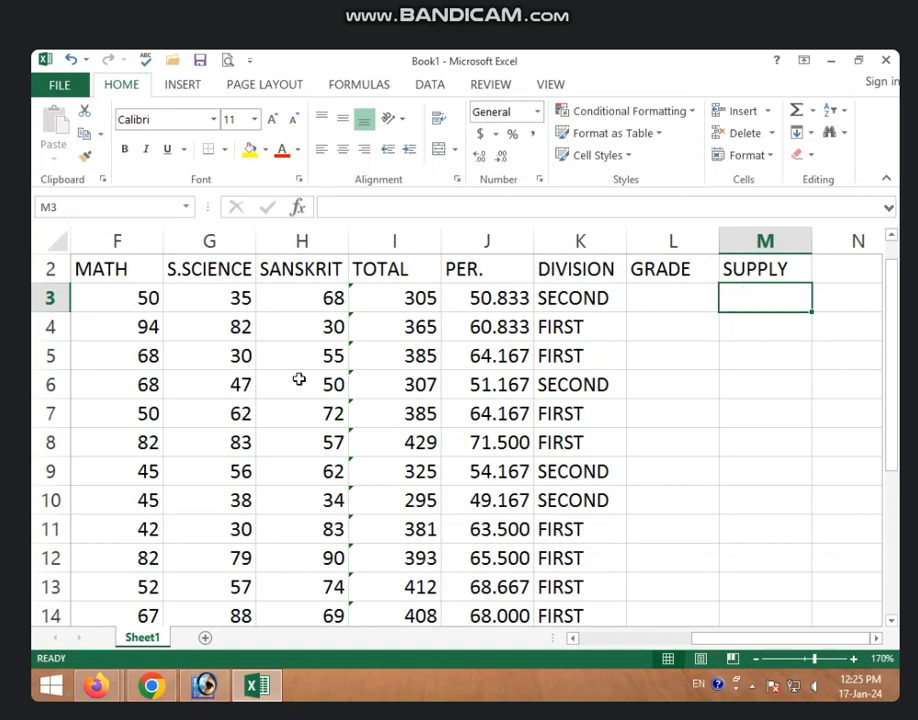
click(318, 295)
click(424, 296)
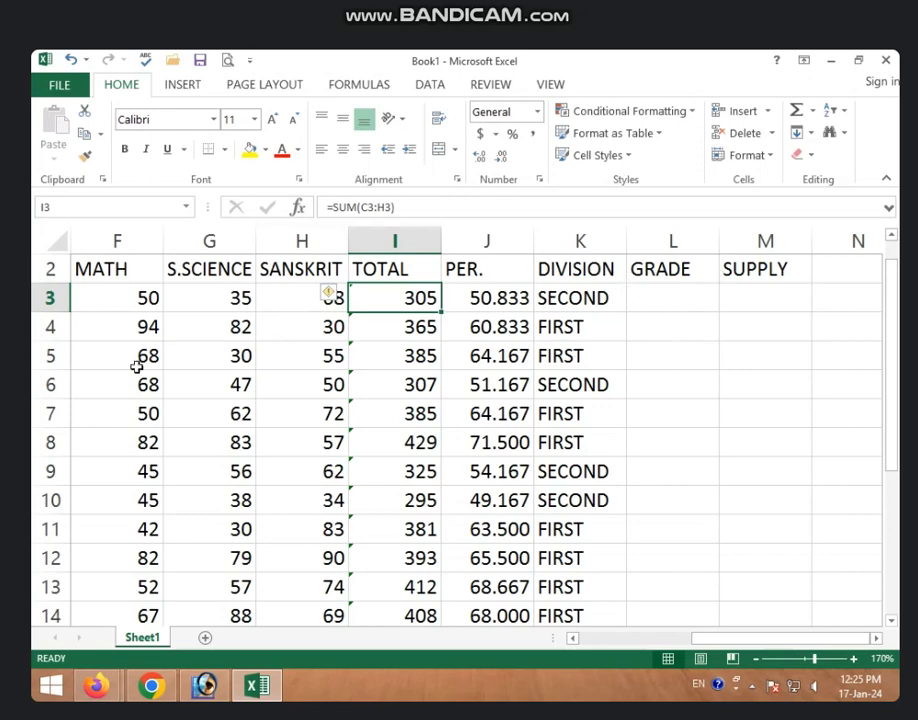
click(765, 307)
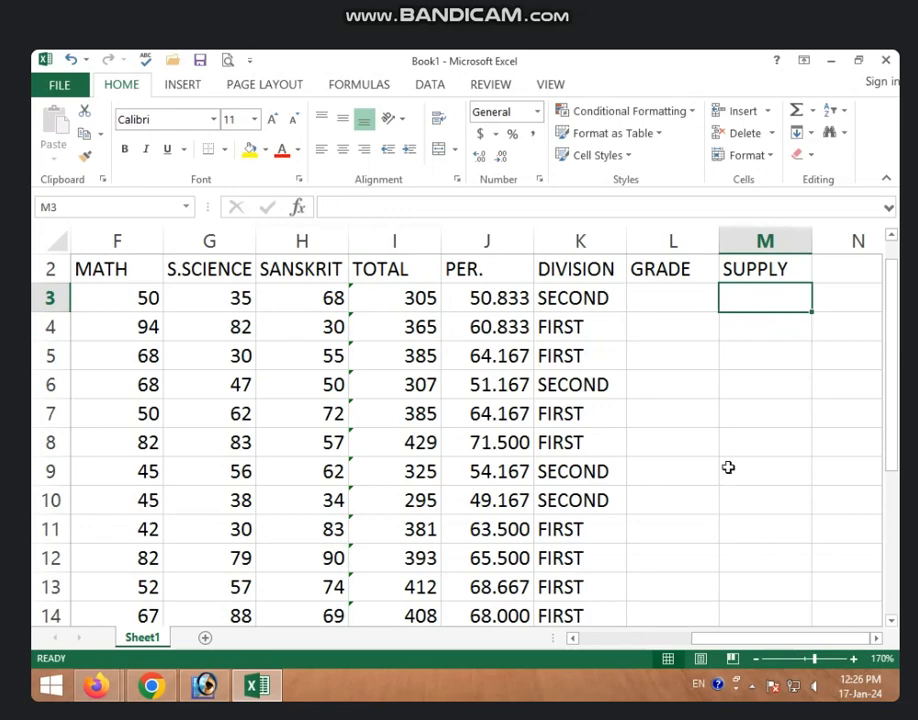
drag(715, 648, 612, 654)
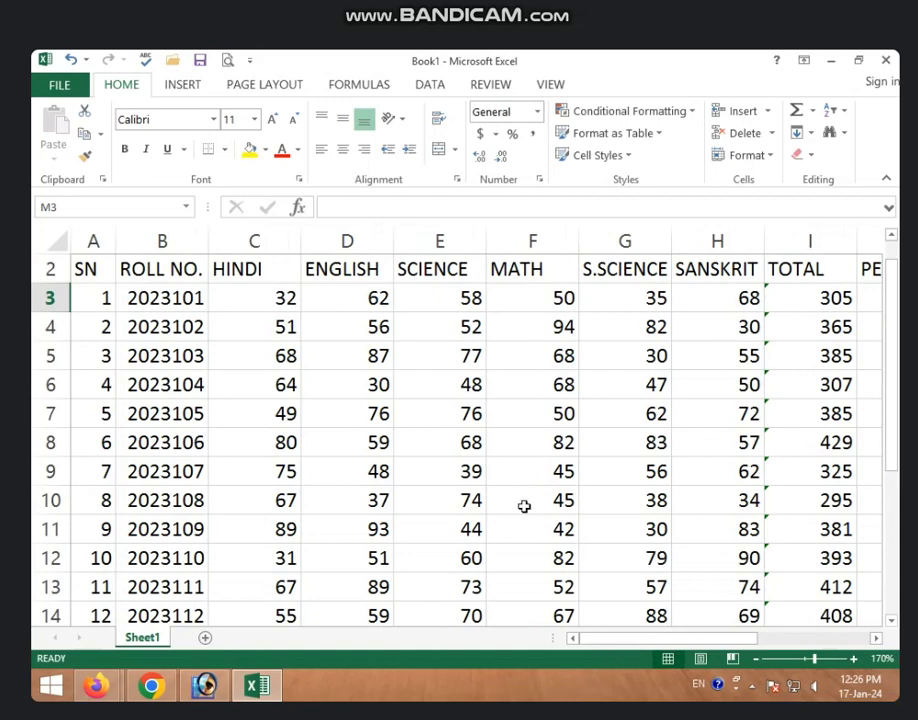
scroll(507, 507, up, 1)
drag(232, 324, 693, 322)
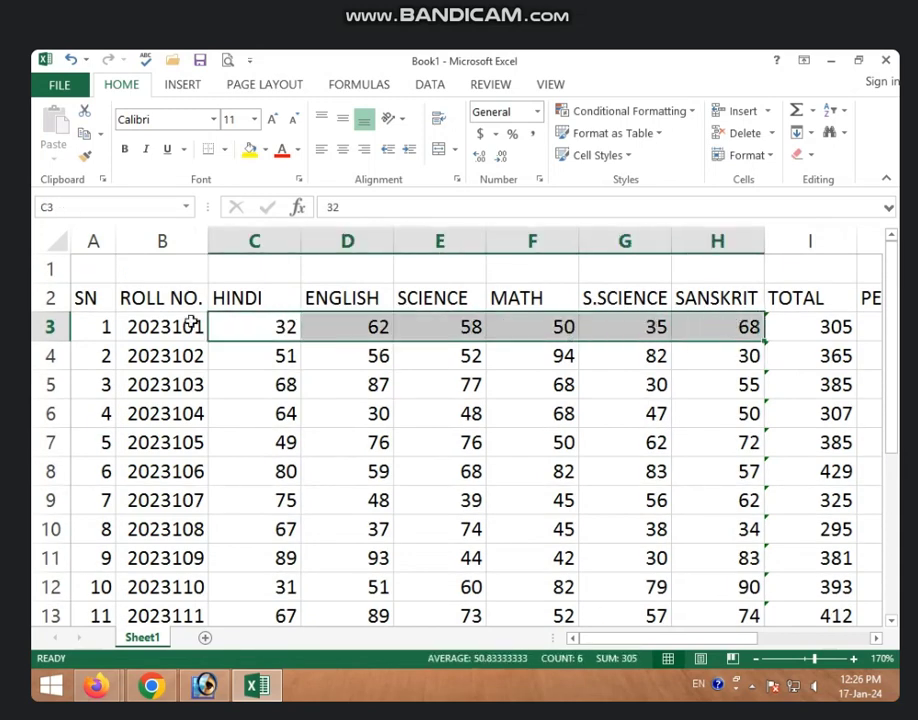
click(256, 327)
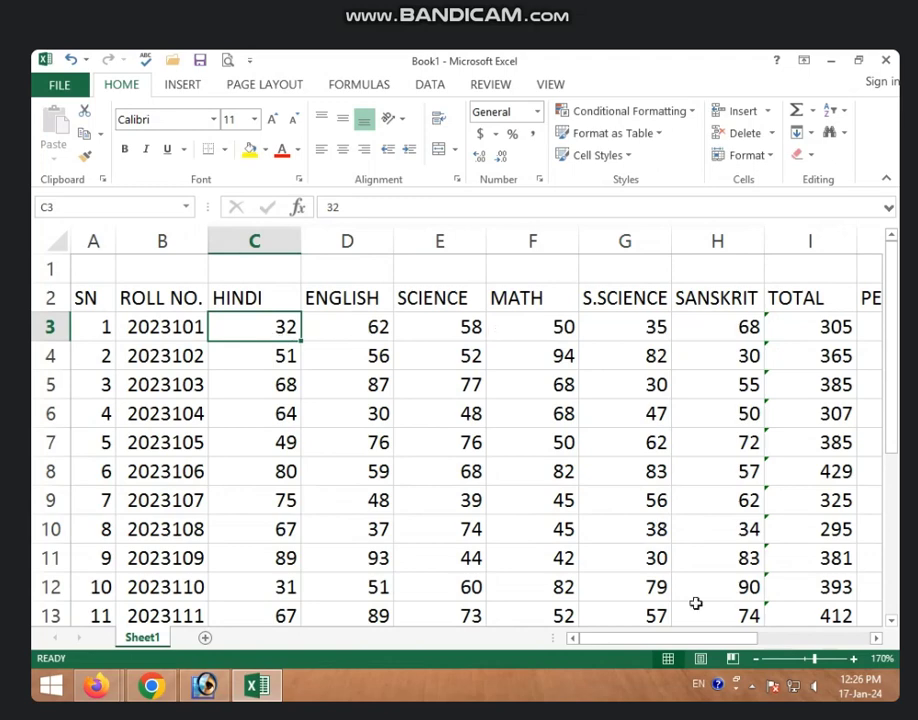
drag(633, 640, 770, 638)
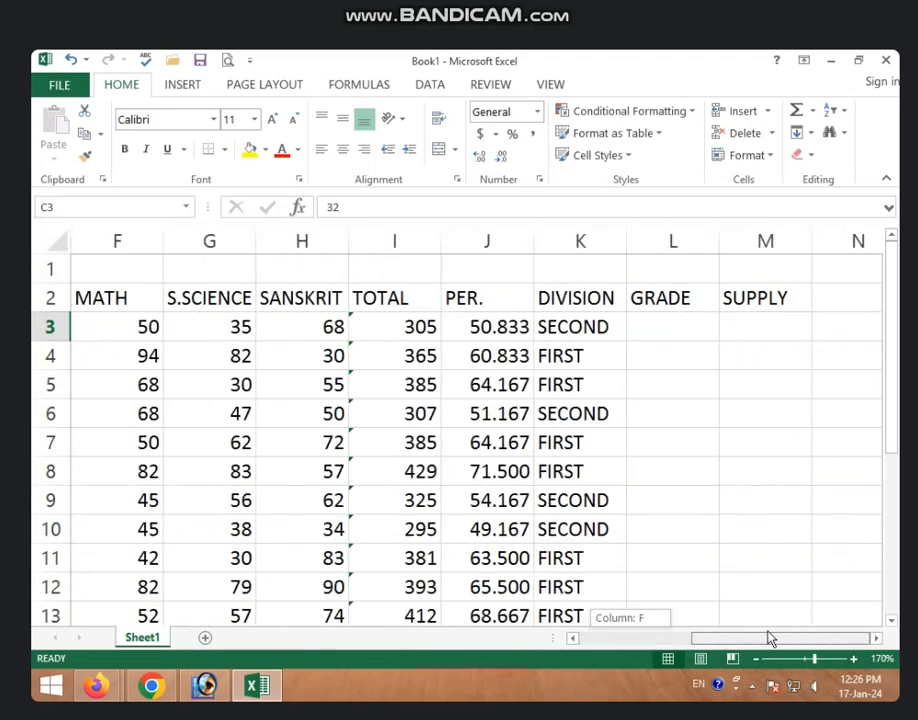
click(756, 318)
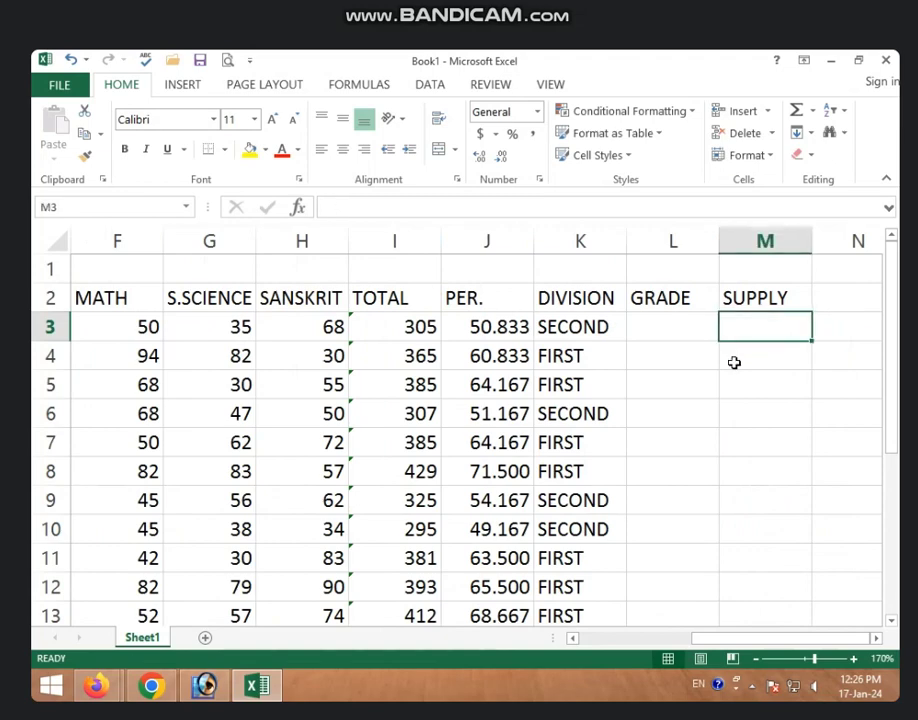
Start a COUNTIF formula in M3 and select the first student's marks as its range.
text(=)
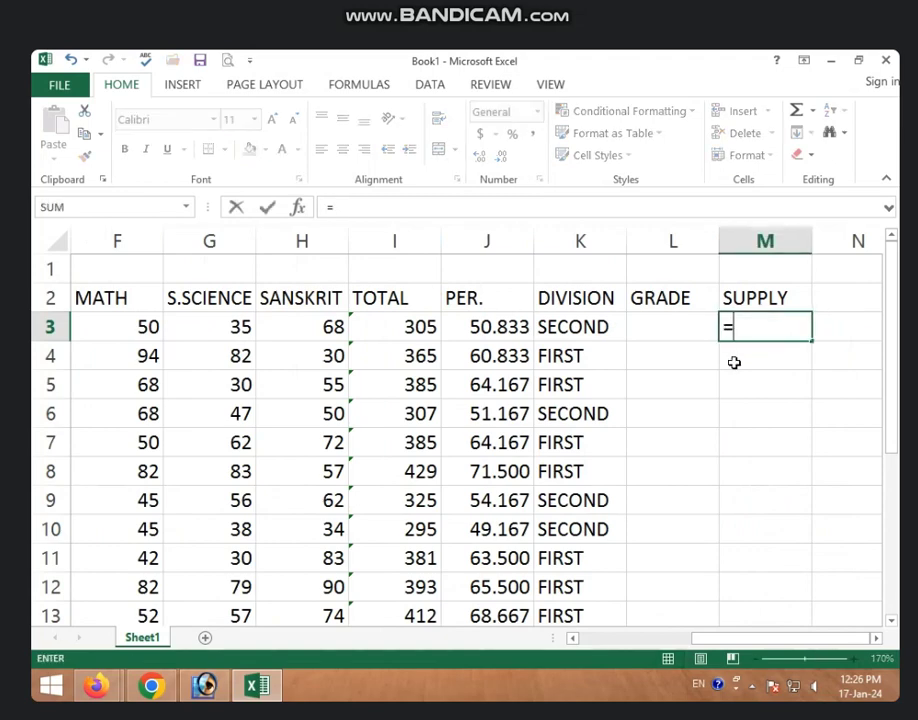
text(CO)
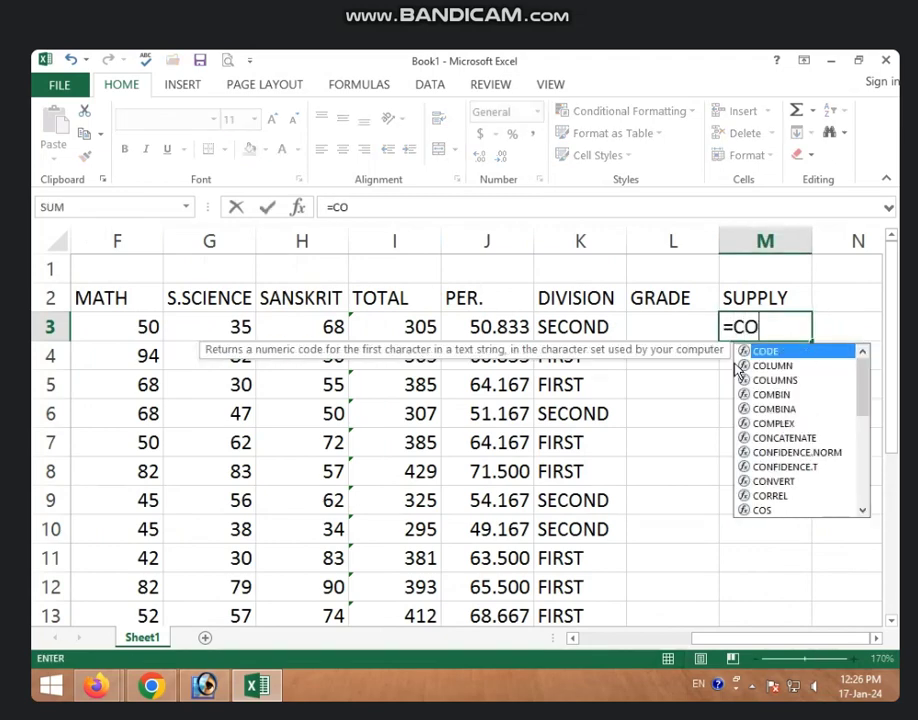
text(UN)
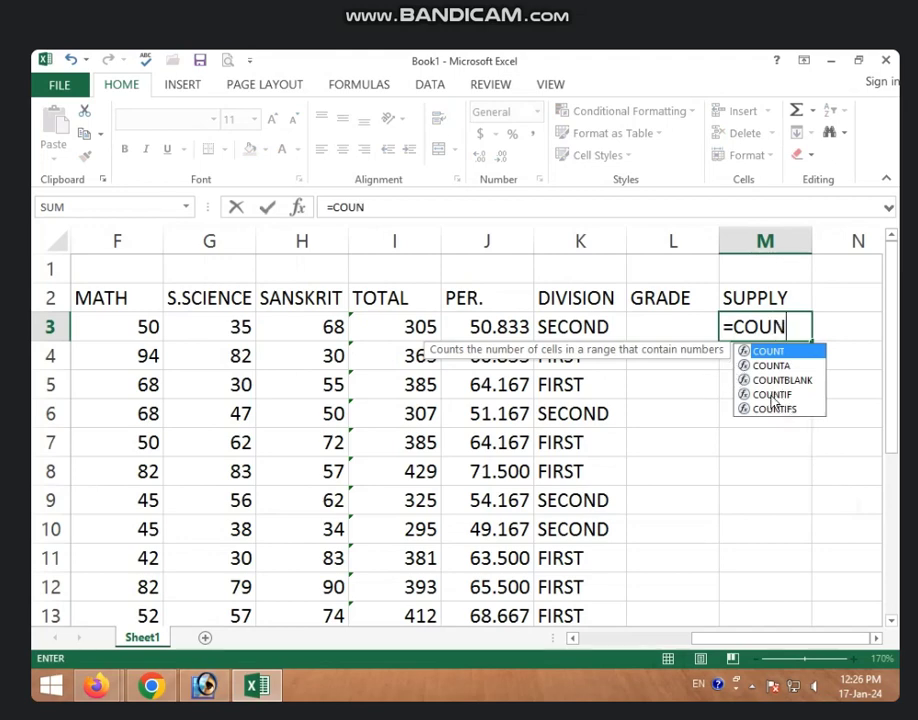
click(771, 396)
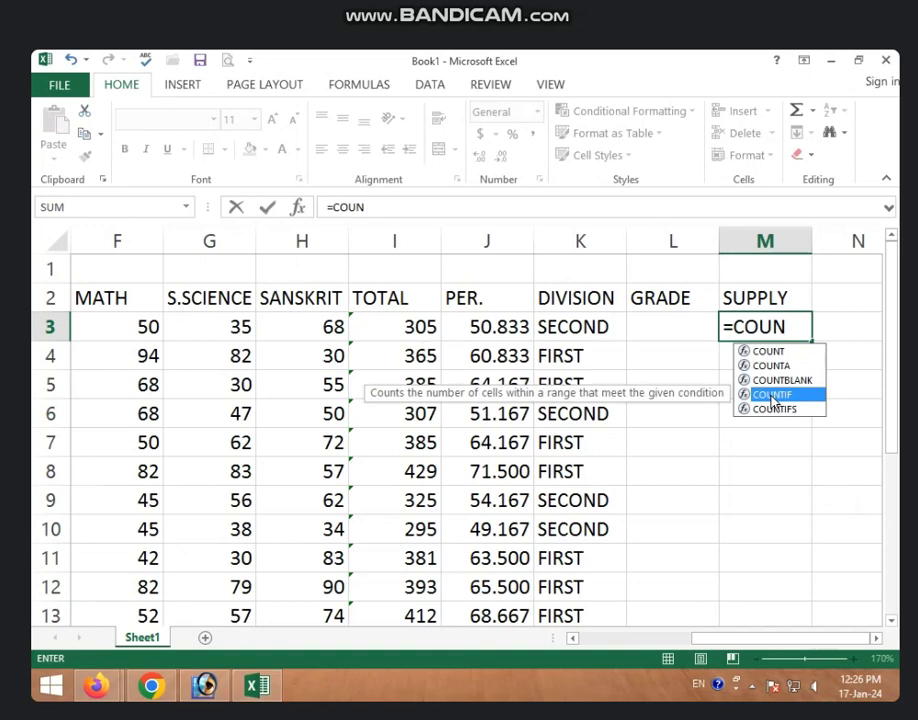
double_click(771, 396)
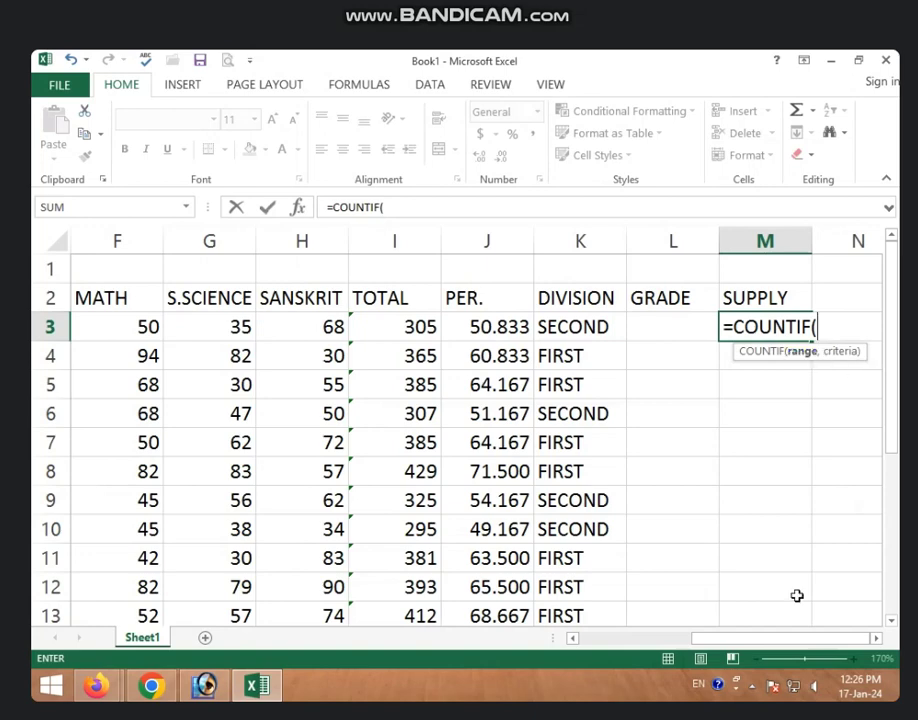
drag(770, 642, 667, 652)
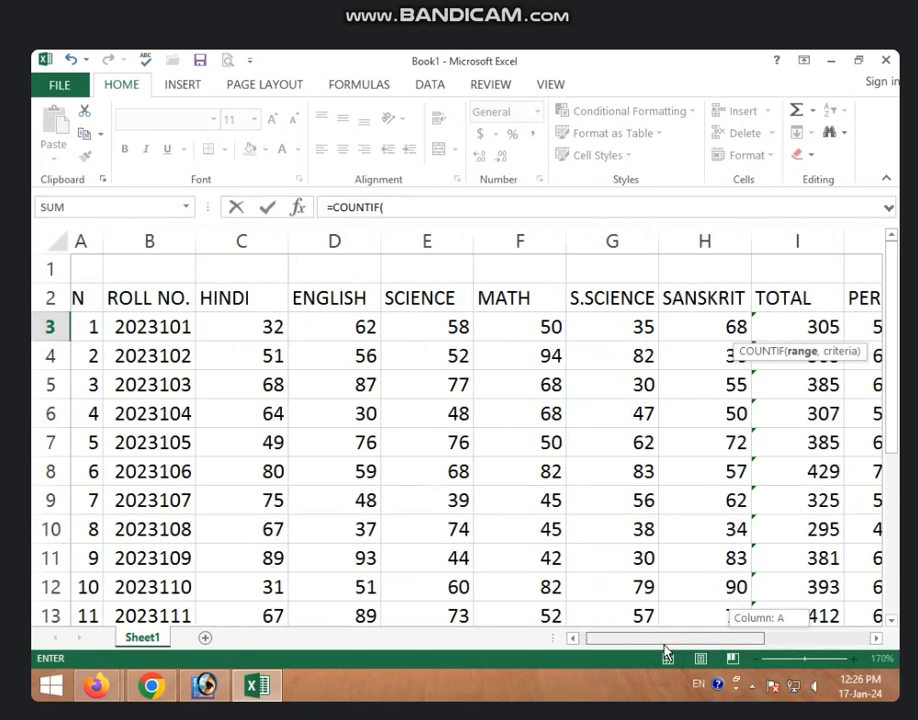
drag(221, 327, 717, 330)
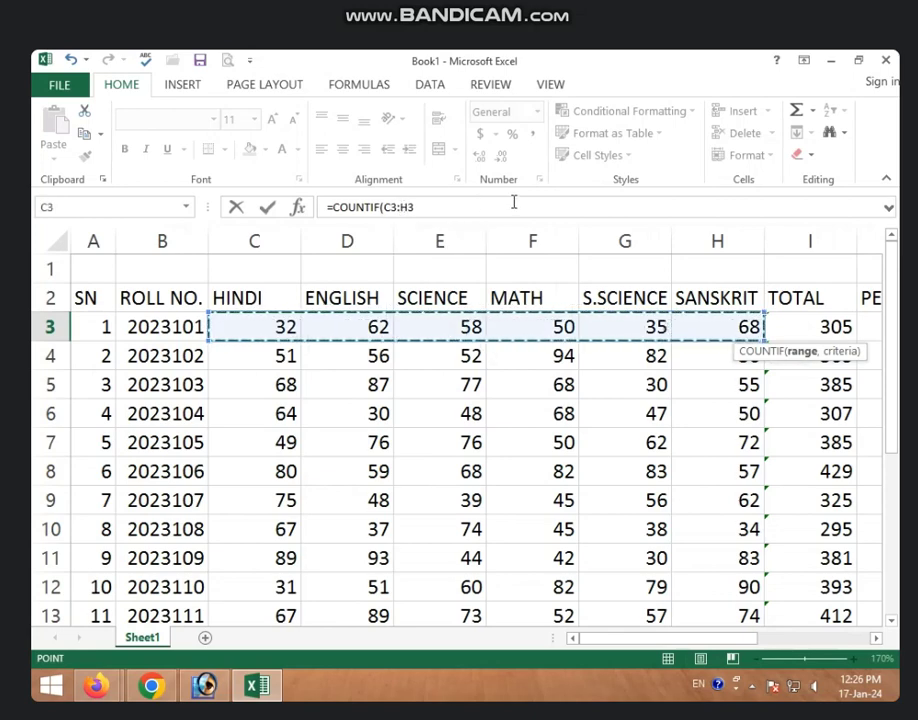
Redo the range reference as C3:H3 and add a comma, leaving =COUNTIF(C3:H3, for the criterion.
click(443, 205)
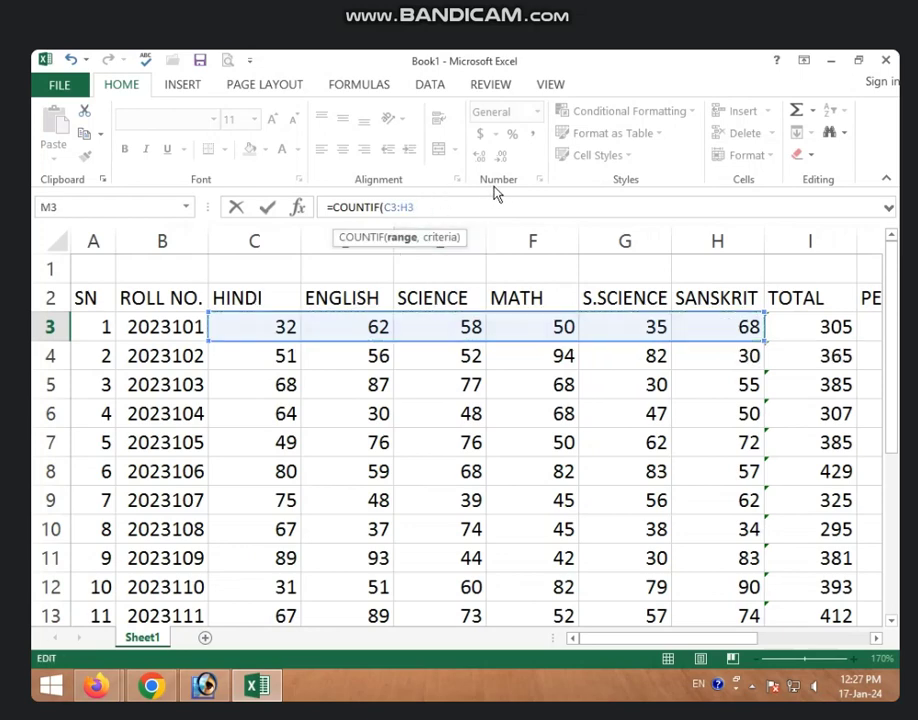
key(BackSpace)
key(BackSpace)
key(BackSpace)
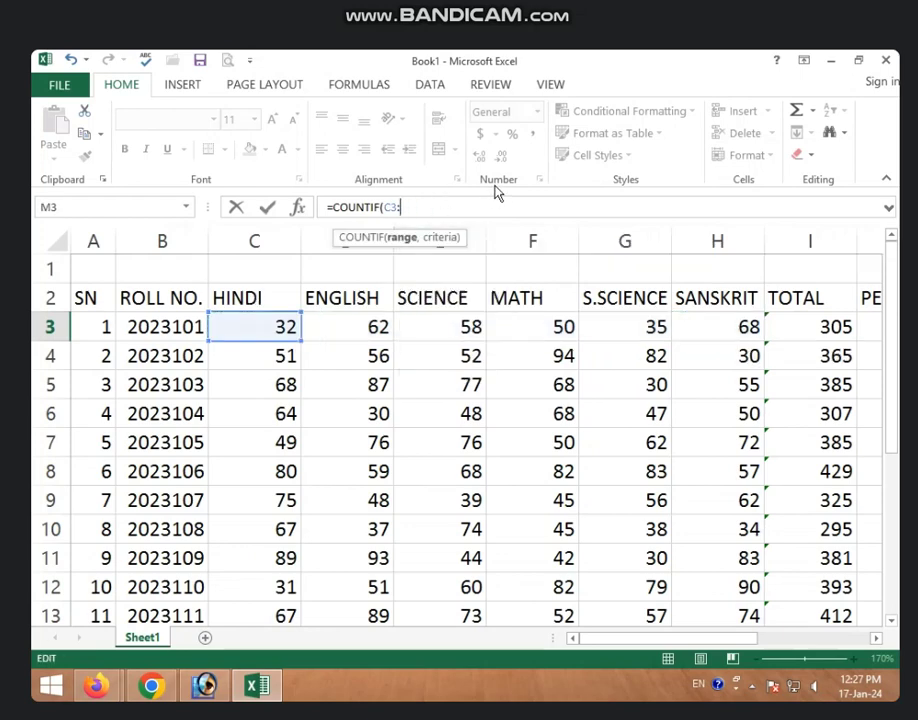
key(BackSpace)
key(BackSpace)
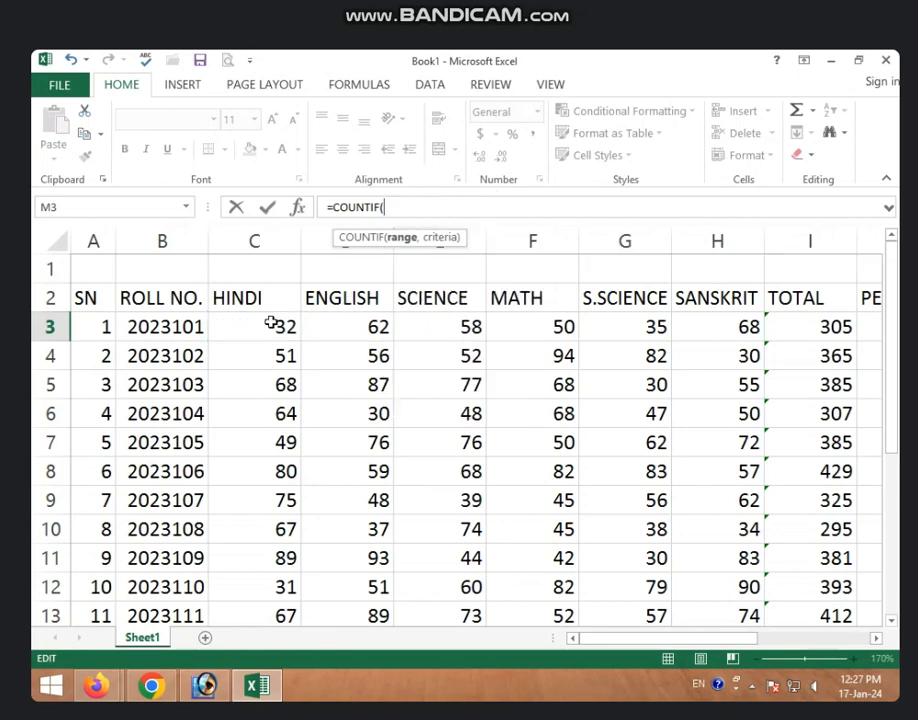
click(266, 322)
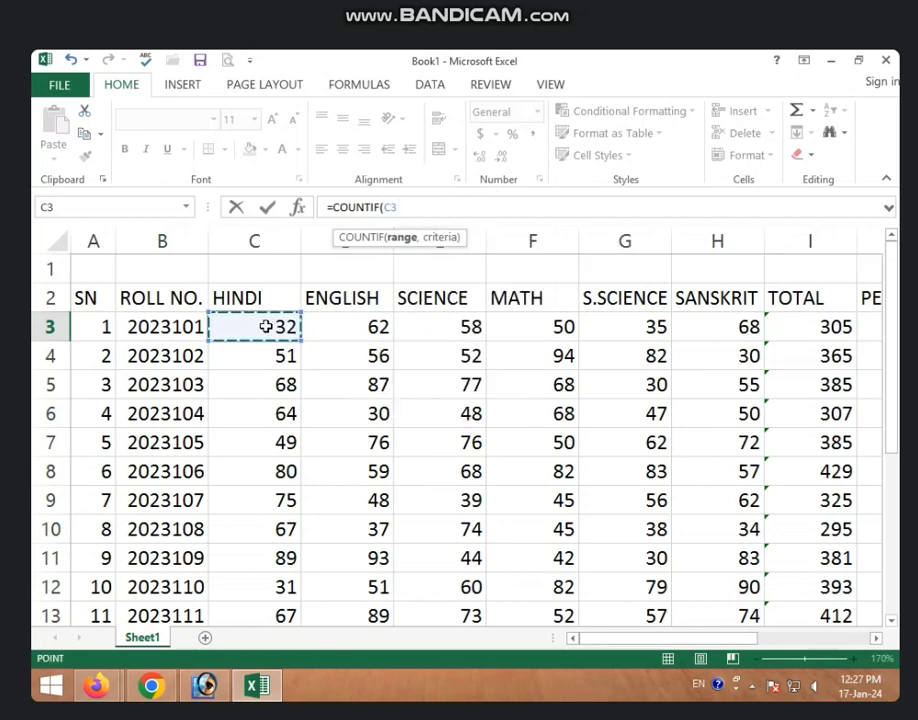
key(F8)
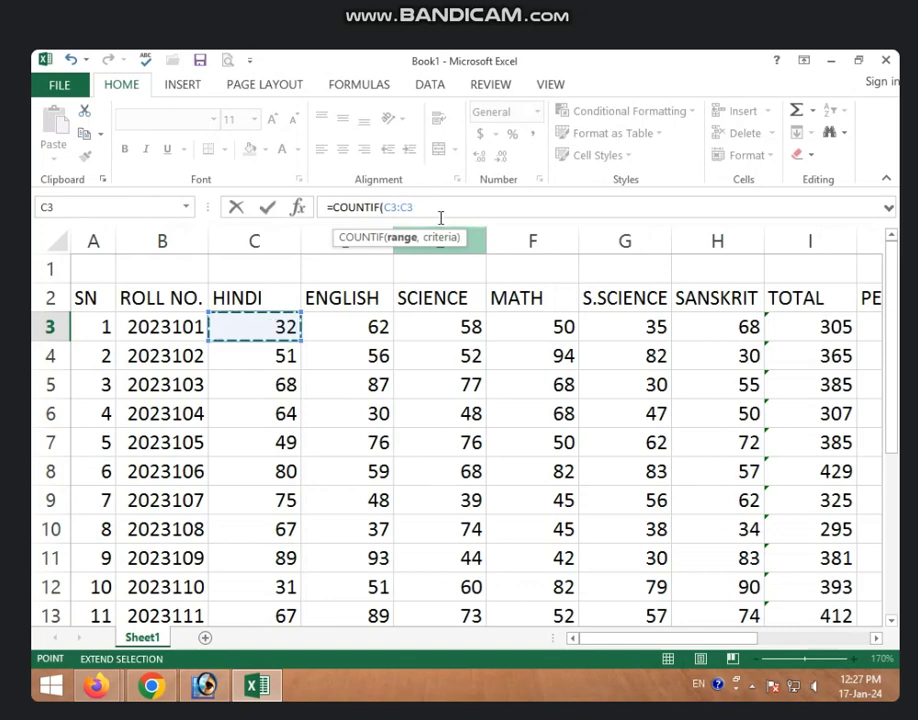
click(735, 326)
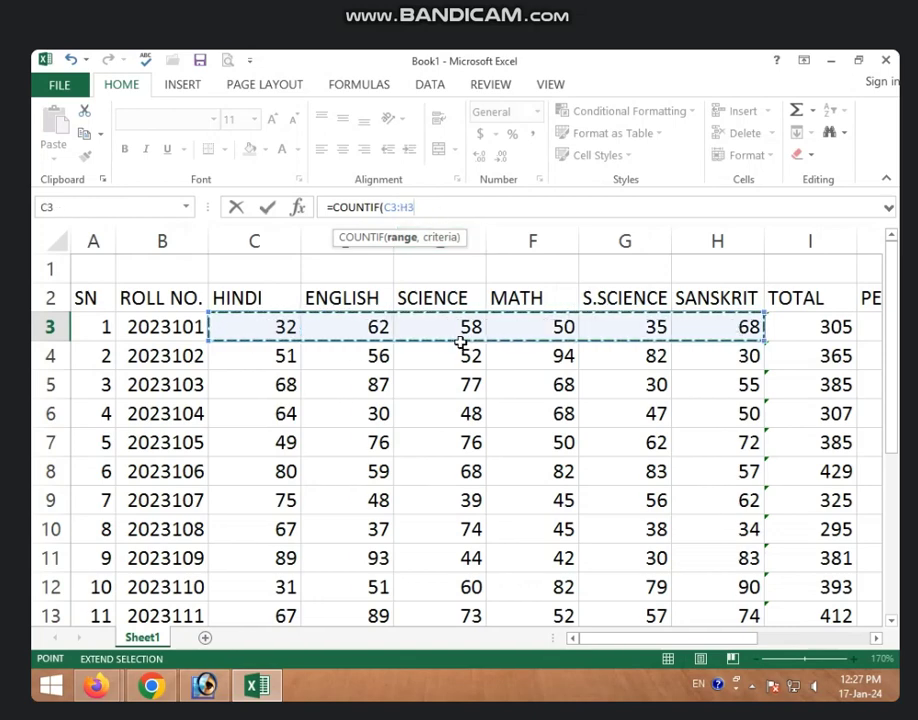
key(BackSpace)
key(BackSpace)
key(BackSpace)
key(BackSpace)
key(BackSpace)
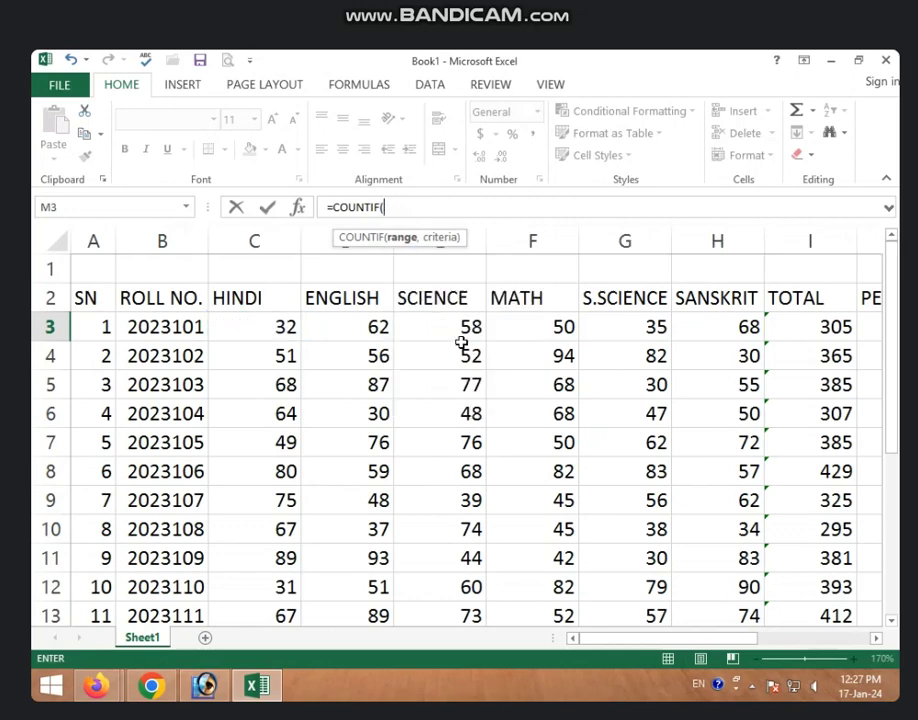
click(248, 328)
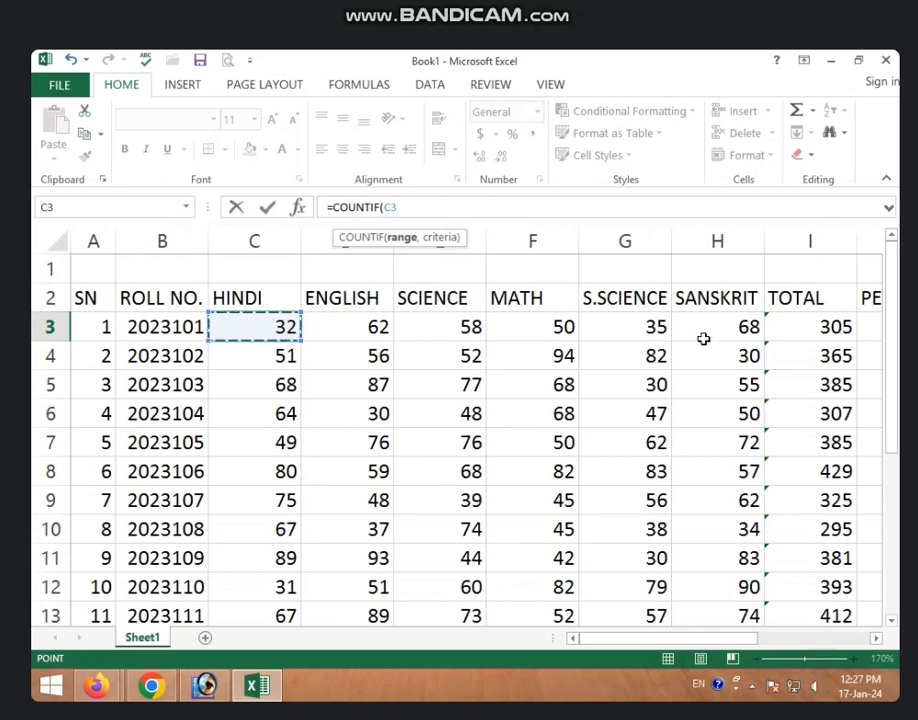
key(shift+Right)
key(shift+Right)
key(shift+Right)
key(shift+Right)
key(shift+Right)
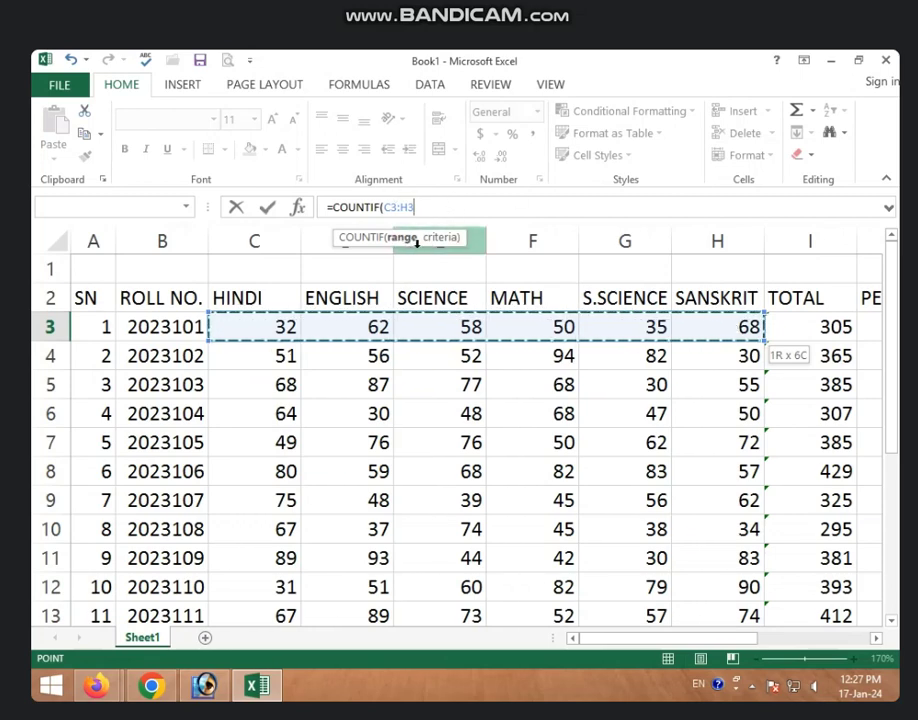
text(,)
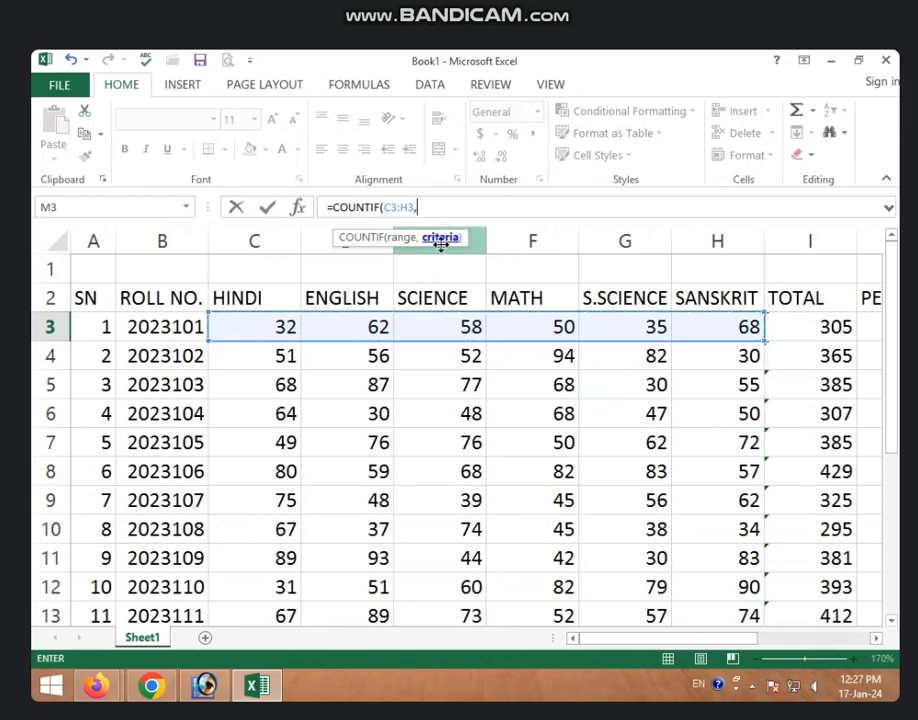